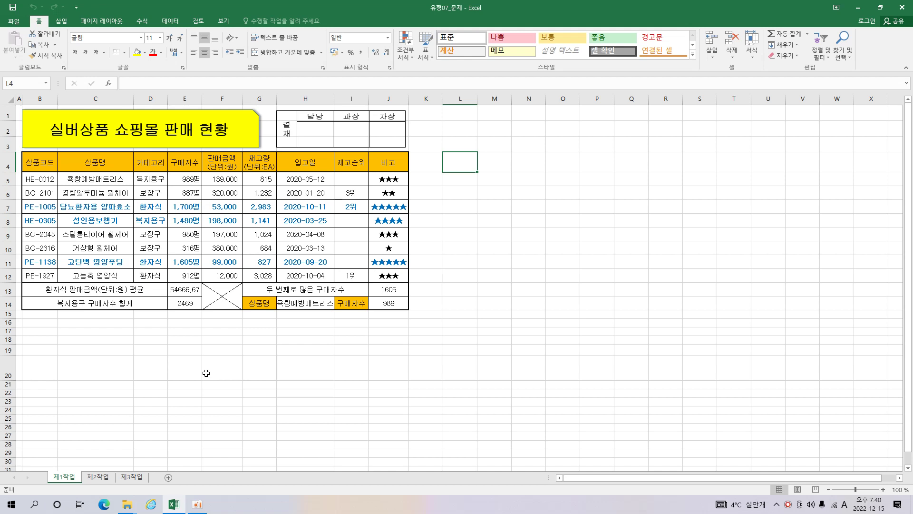
pyautogui.moveTo(98, 161); pyautogui.dragTo(116, 274)
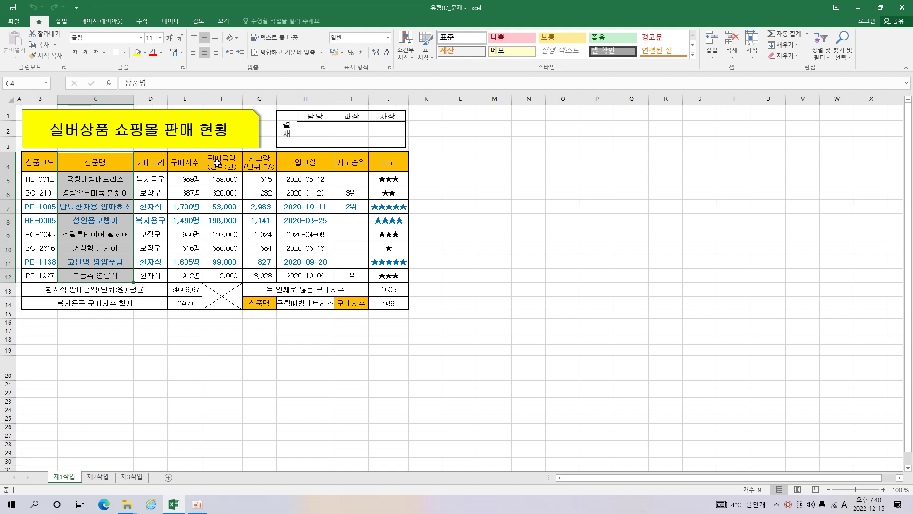
pyautogui.keyDown('ctrl'); pyautogui.moveTo(217, 162); pyautogui.dragTo(232, 276); pyautogui.keyUp('ctrl')
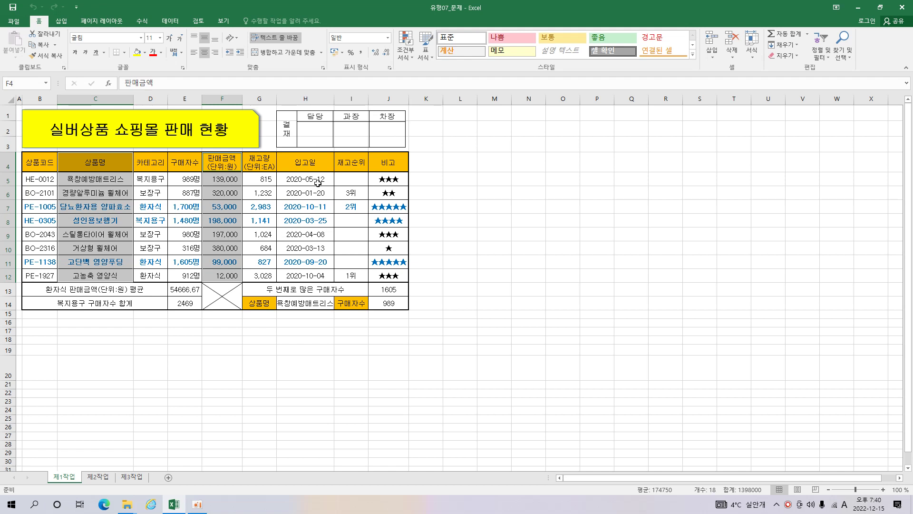
pyautogui.keyDown('ctrl'); pyautogui.moveTo(178, 162); pyautogui.dragTo(196, 271); pyautogui.keyUp('ctrl')
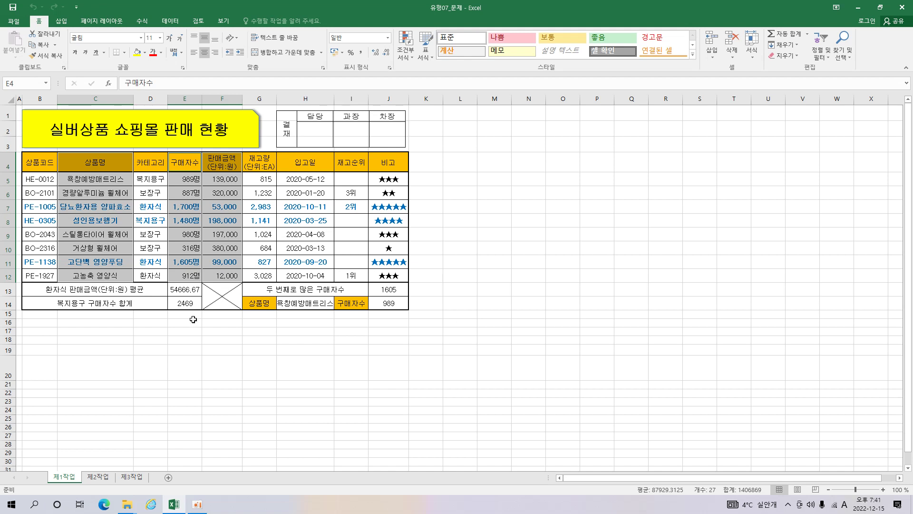
pyautogui.click(169, 352)
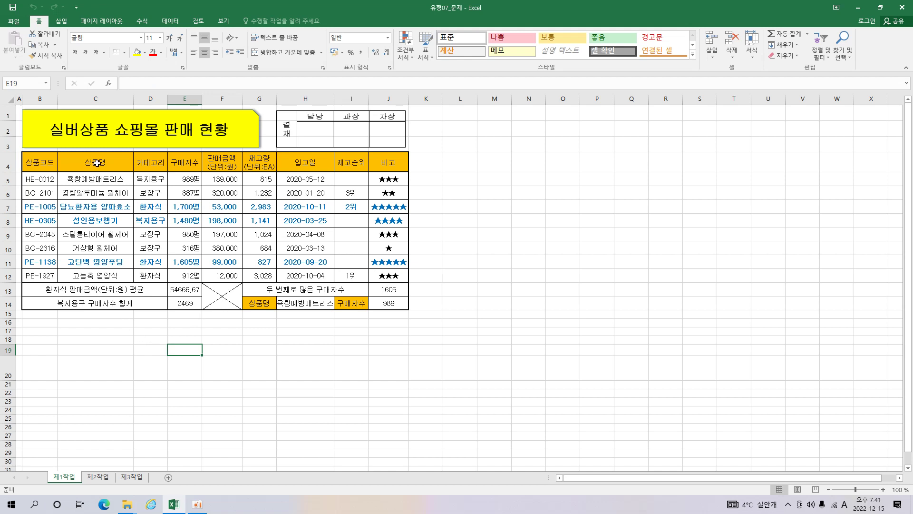
pyautogui.click(99, 195)
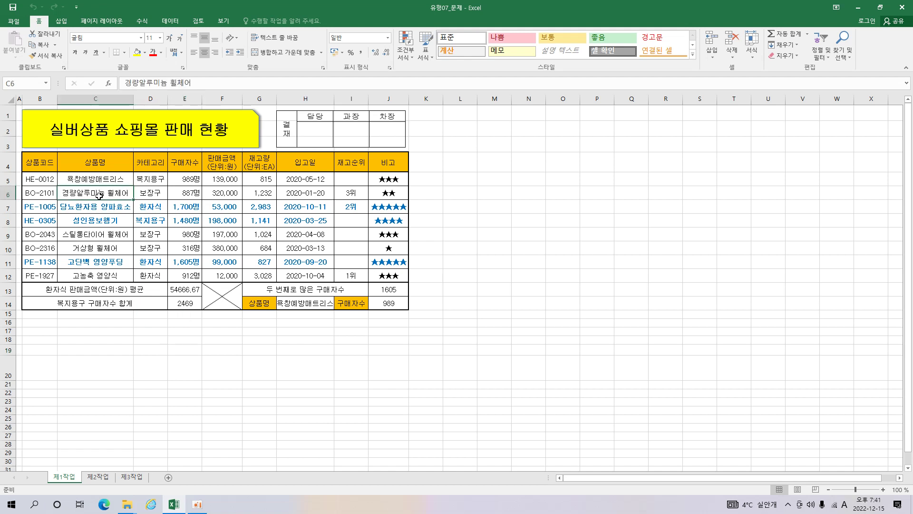
pyautogui.moveTo(98, 195); pyautogui.dragTo(103, 212)
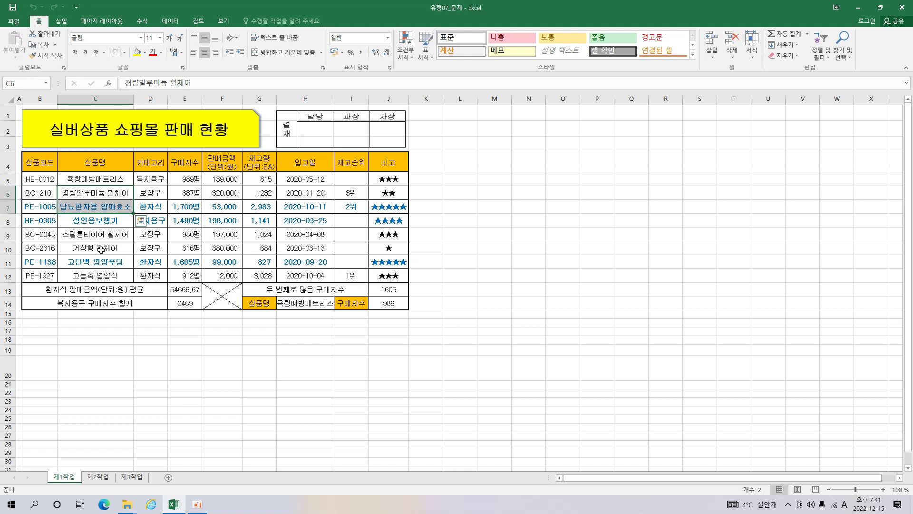
pyautogui.keyDown('ctrl'); pyautogui.moveTo(101, 248); pyautogui.dragTo(100, 277); pyautogui.keyUp('ctrl')
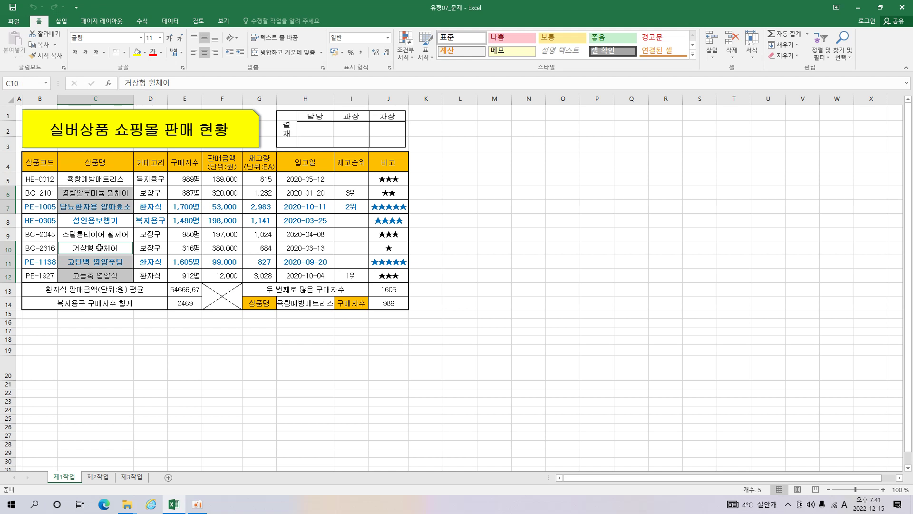
pyautogui.click(146, 353)
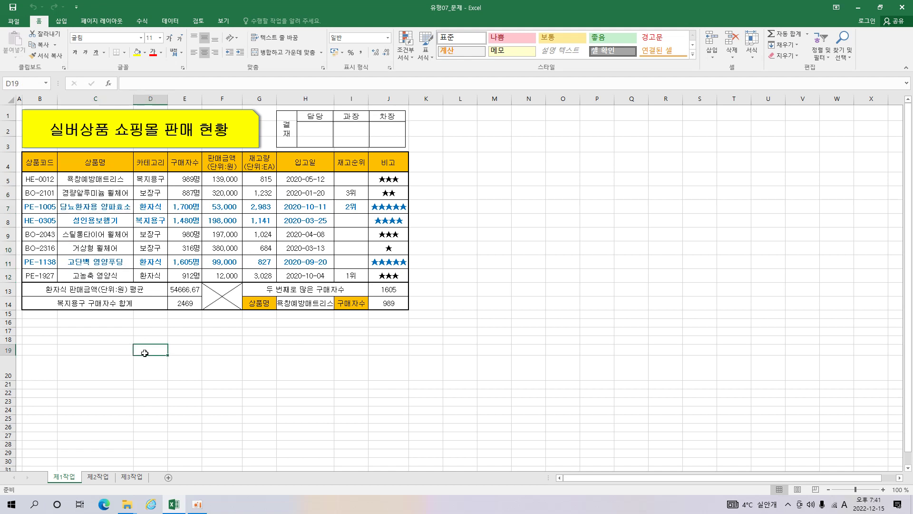
# Select the 상품명, 구매자수 and 판매금액 headers together with their data in rows 6–7 and 9–12, leaving out the 복지용구 rows.
pyautogui.click(104, 163)
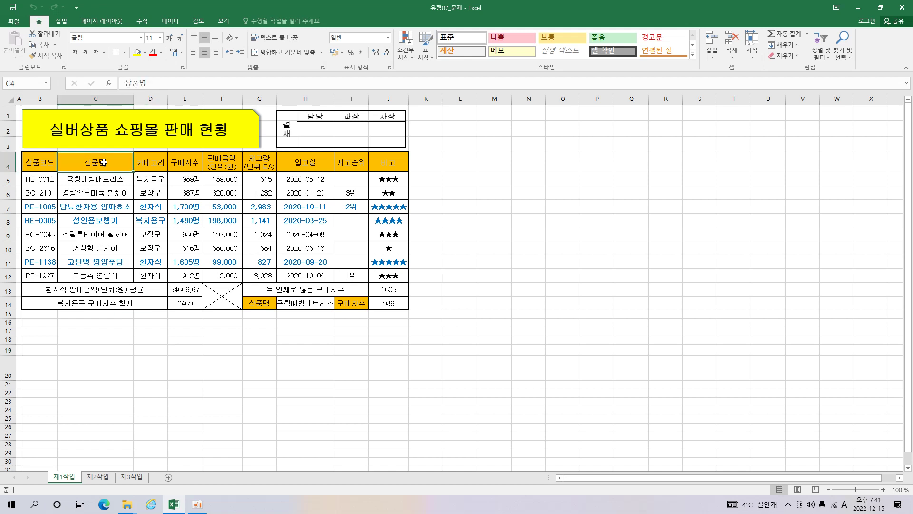
pyautogui.keyDown('ctrl'); pyautogui.click(92, 193); pyautogui.keyUp('ctrl')
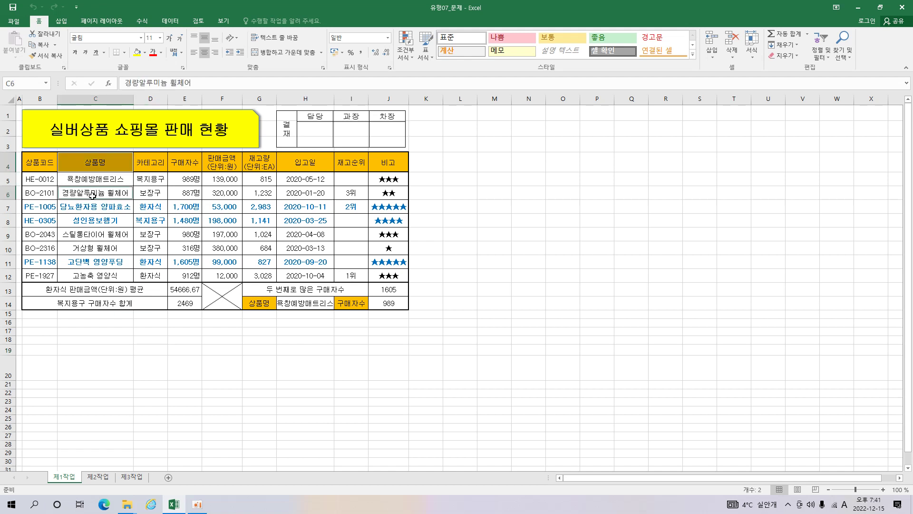
pyautogui.moveTo(92, 193); pyautogui.dragTo(94, 205)
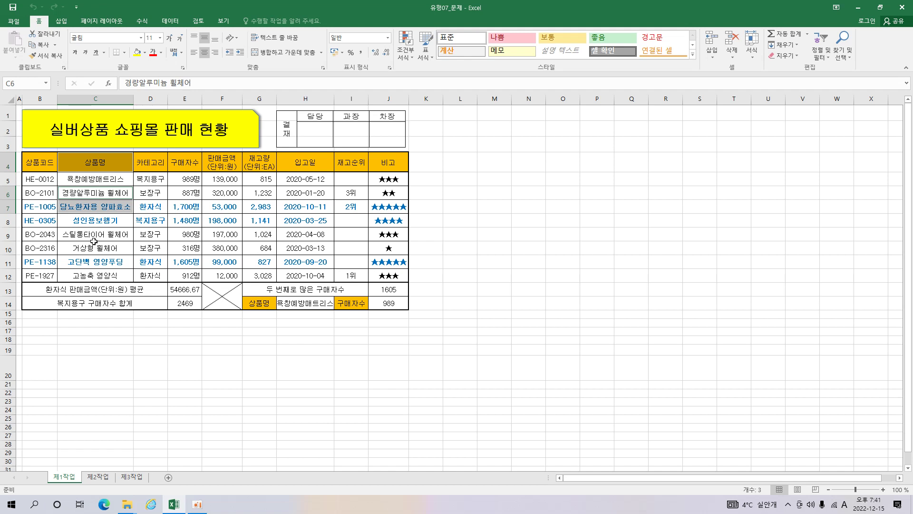
pyautogui.keyDown('ctrl'); pyautogui.click(94, 234); pyautogui.keyUp('ctrl')
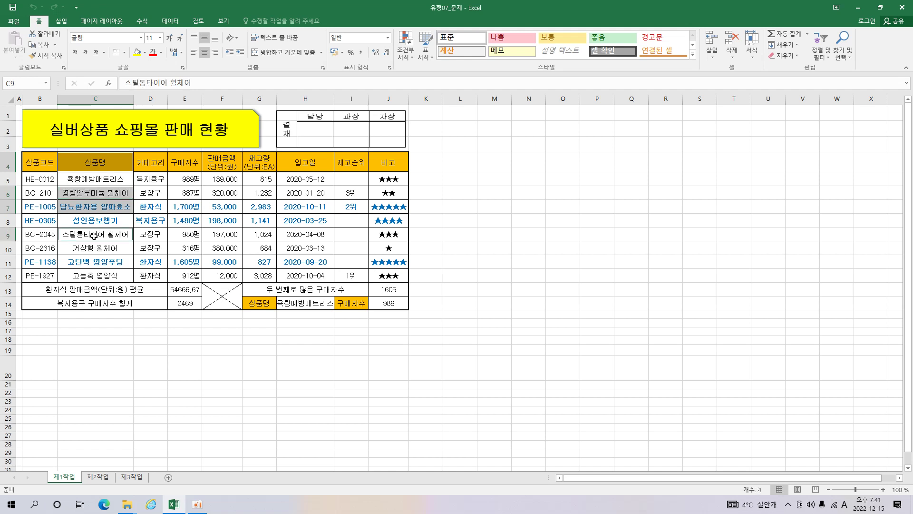
pyautogui.moveTo(94, 234); pyautogui.dragTo(95, 246)
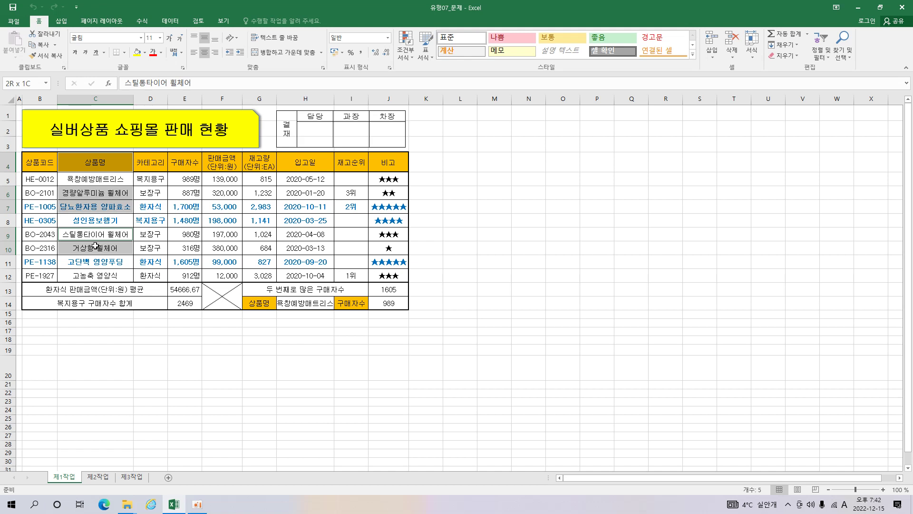
pyautogui.moveTo(95, 245)
pyautogui.mouseDown()
pyautogui.moveTo(102, 269)
pyautogui.moveTo(95, 264)
pyautogui.mouseUp()
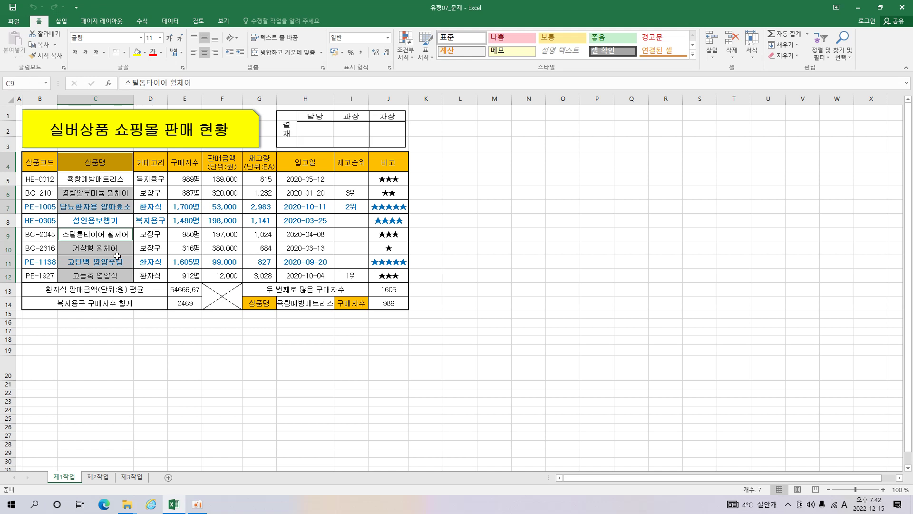
pyautogui.keyDown('ctrl'); pyautogui.click(183, 165); pyautogui.keyUp('ctrl')
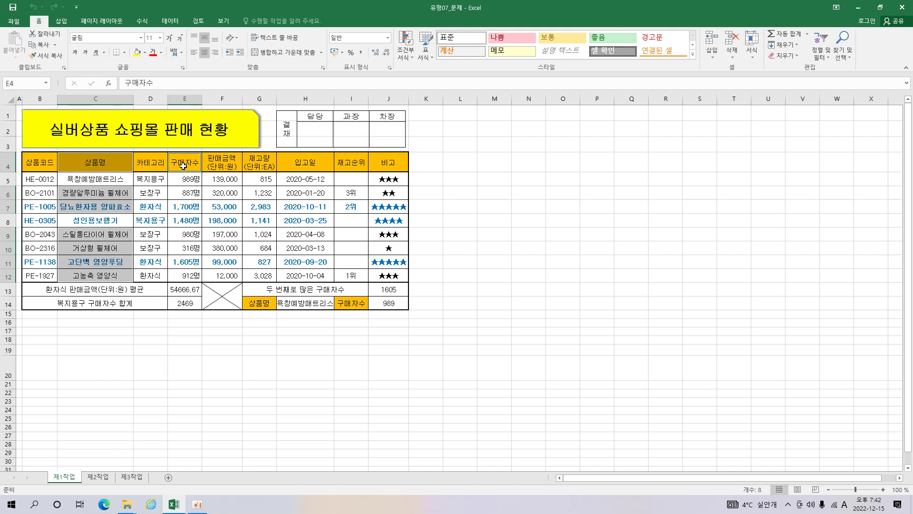
pyautogui.moveTo(188, 194); pyautogui.dragTo(191, 279)
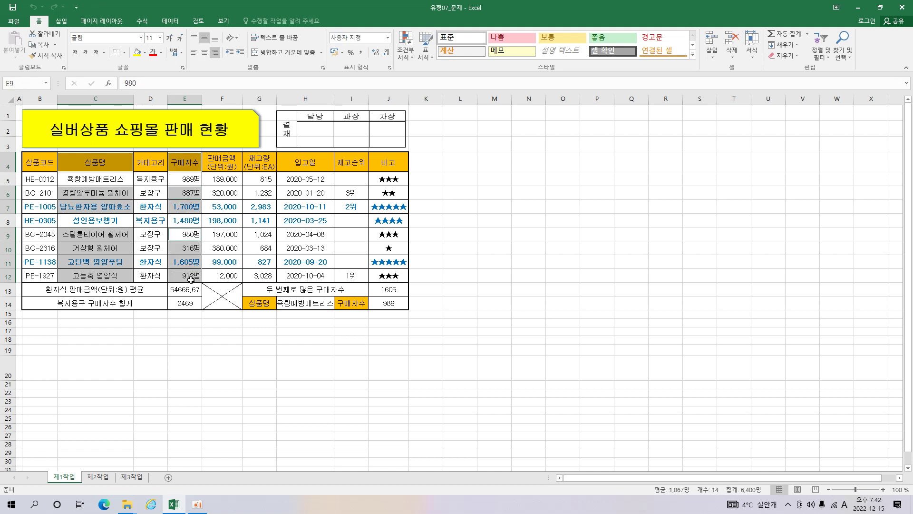
pyautogui.keyDown('ctrl'); pyautogui.click(221, 161); pyautogui.keyUp('ctrl')
pyautogui.moveTo(226, 193); pyautogui.dragTo(226, 272)
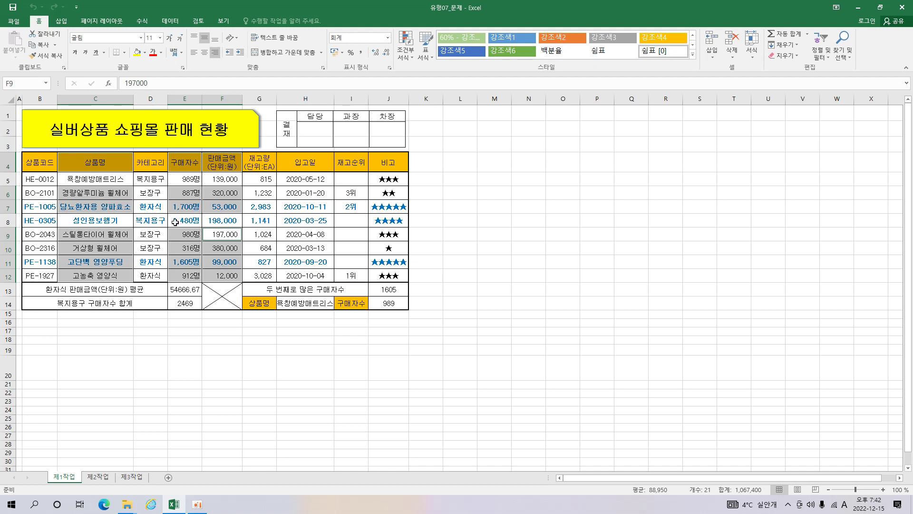
# Insert a 2-D clustered column chart from the selected data.
pyautogui.click(61, 21)
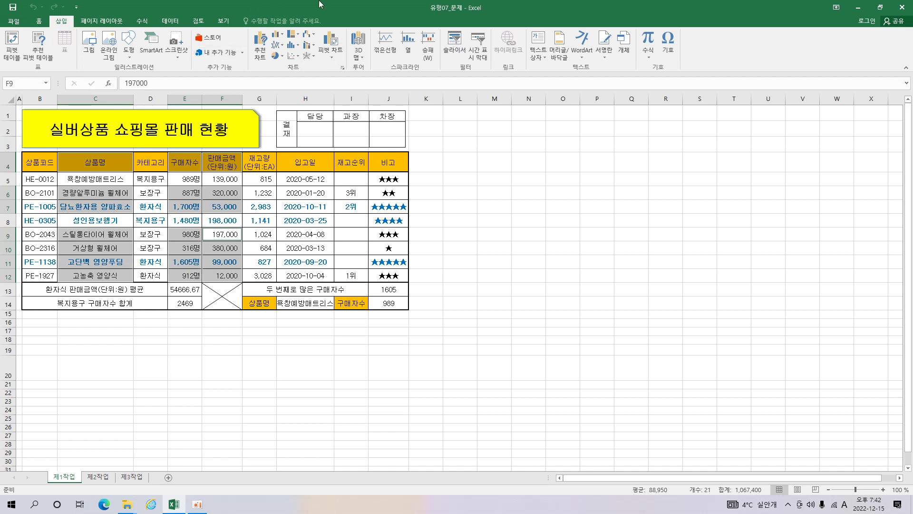
pyautogui.click(277, 38)
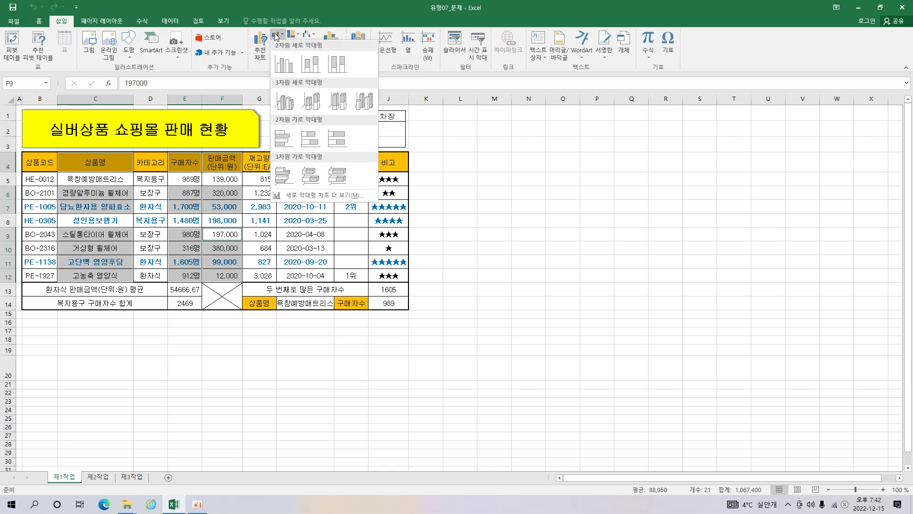
pyautogui.click(285, 68)
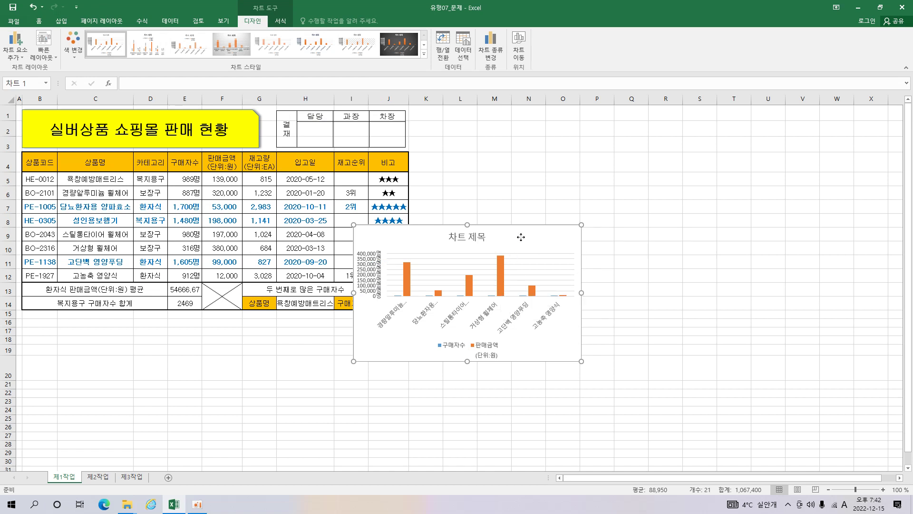
pyautogui.moveTo(530, 233)
pyautogui.mouseDown()
pyautogui.moveTo(512, 265)
pyautogui.moveTo(521, 242)
pyautogui.mouseUp()
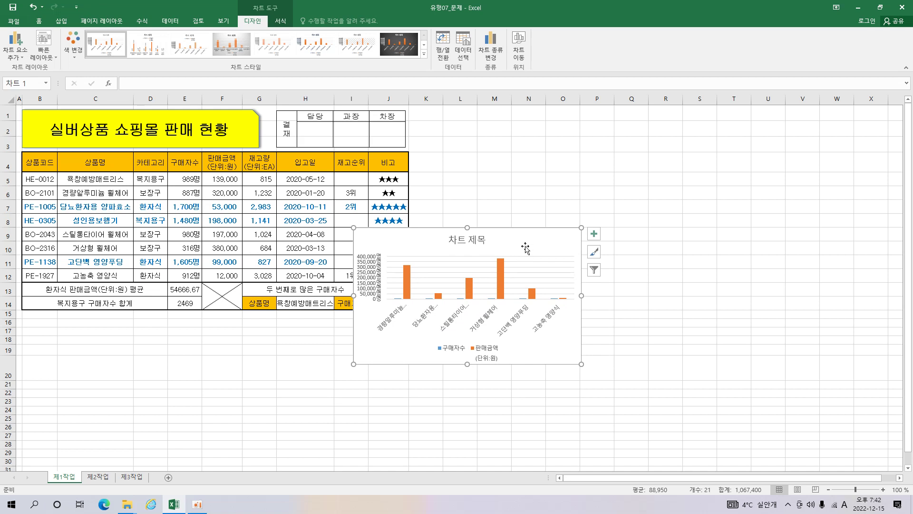
# Move the chart to a new sheet named 제4작업 and place that sheet after 제3작업.
pyautogui.click(525, 58)
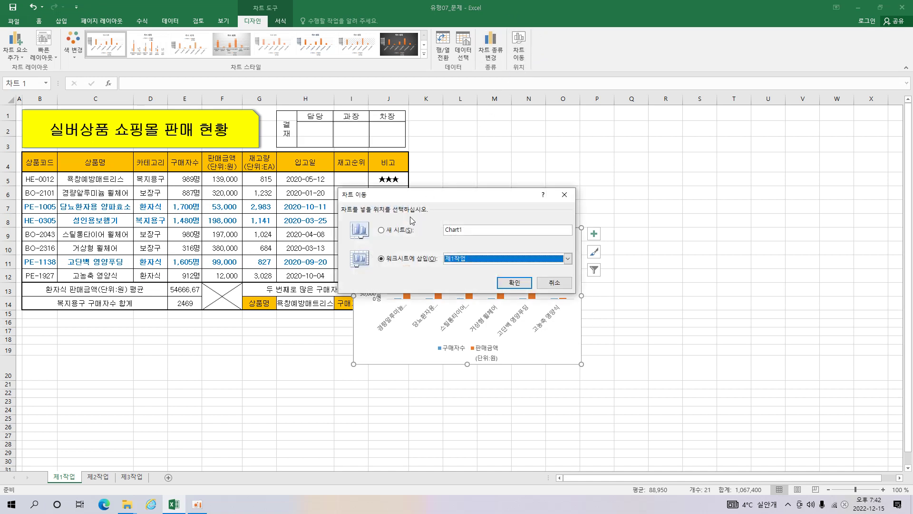
pyautogui.click(391, 231)
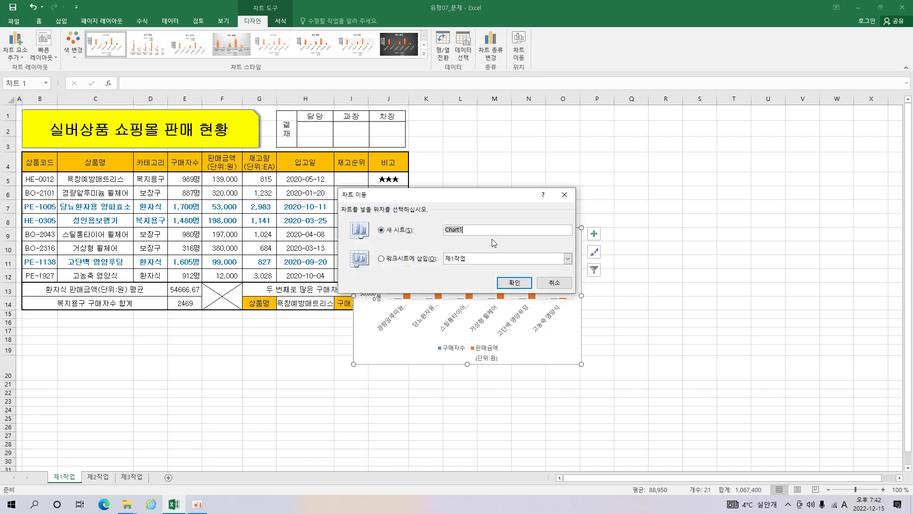
pyautogui.press('BackSpace')
pyautogui.press('Hangul')
pyautogui.write('제4작ㅇㅓㅂ')
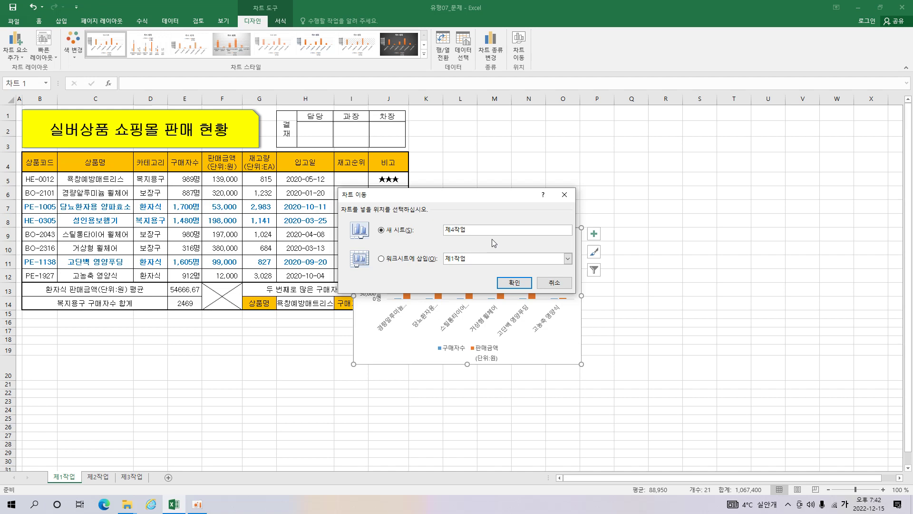
pyautogui.click(513, 284)
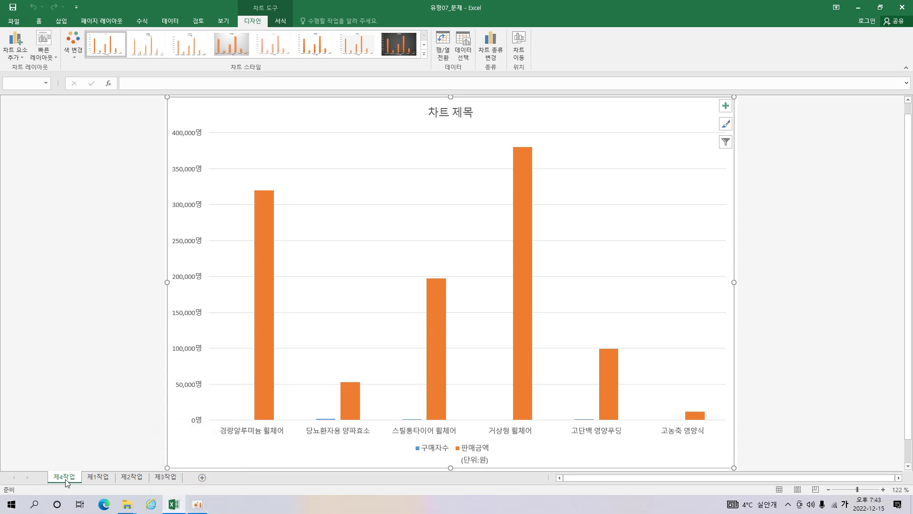
pyautogui.moveTo(67, 482); pyautogui.dragTo(185, 468)
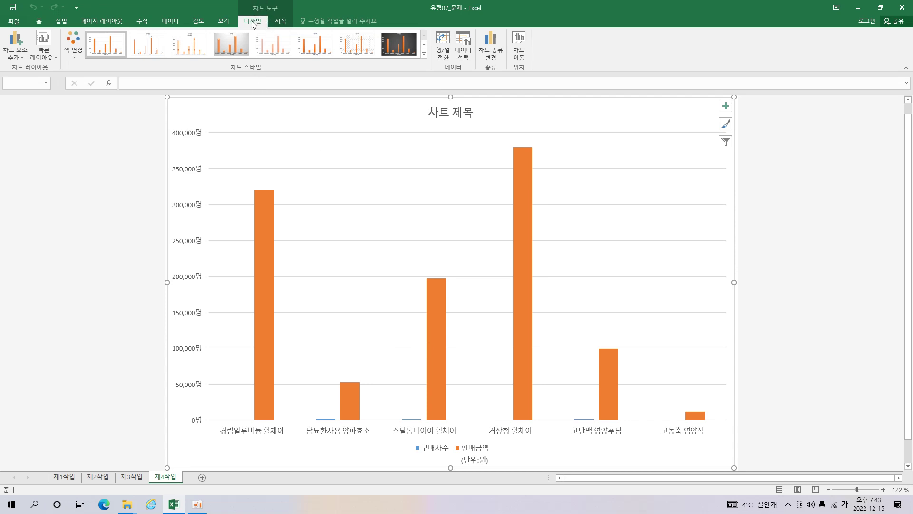
# Apply the third quick layout and the first chart style to the chart.
pyautogui.click(45, 57)
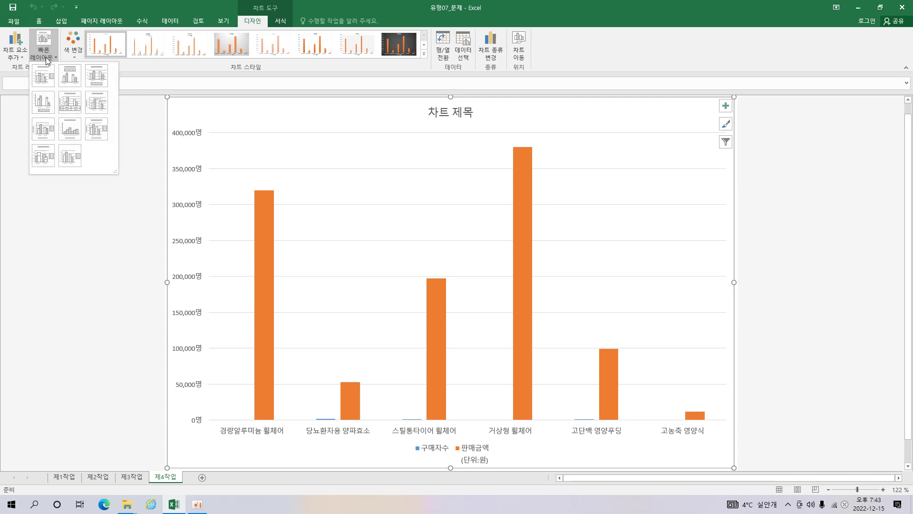
pyautogui.click(93, 83)
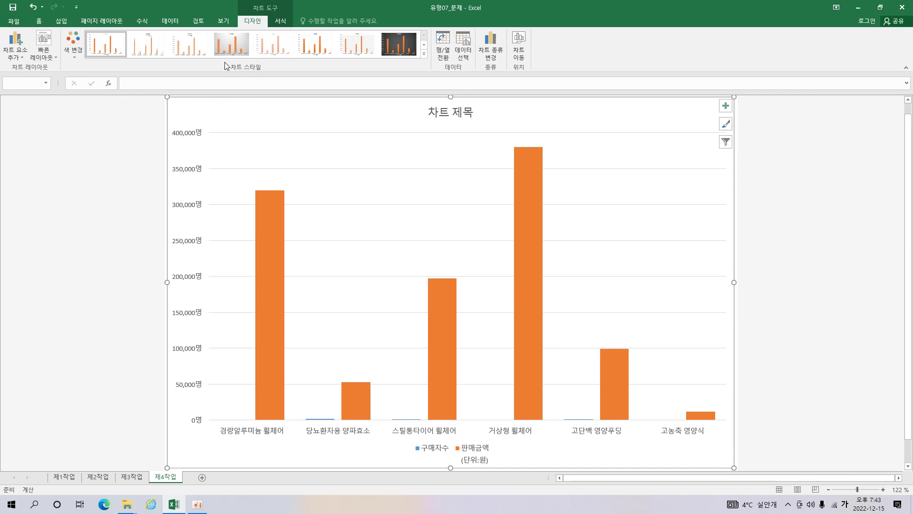
pyautogui.click(423, 55)
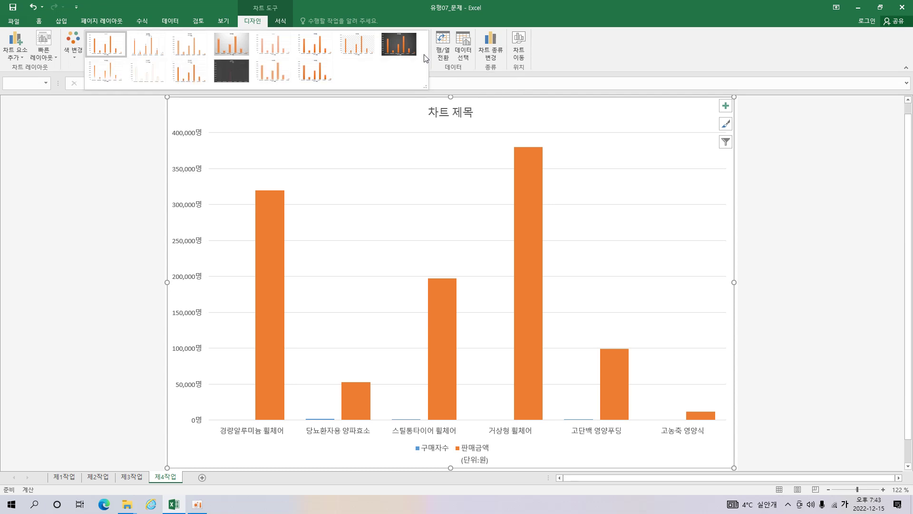
pyautogui.click(99, 49)
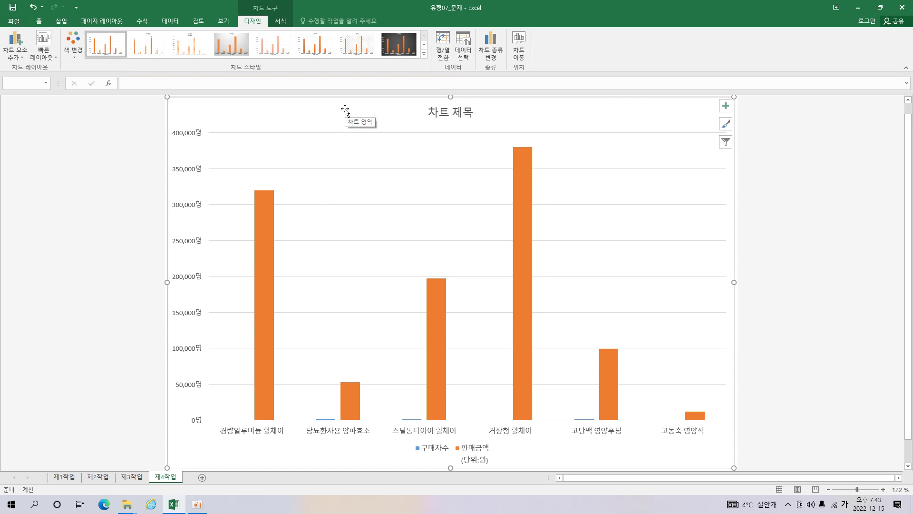
# Set the chart area's font to 굴림 at size 11.
pyautogui.click(41, 23)
pyautogui.click(141, 38)
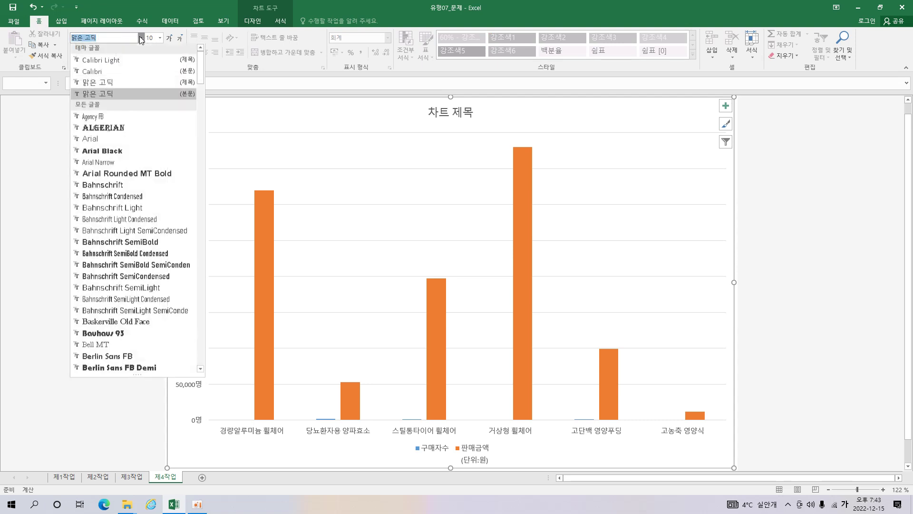
pyautogui.write('굴림')
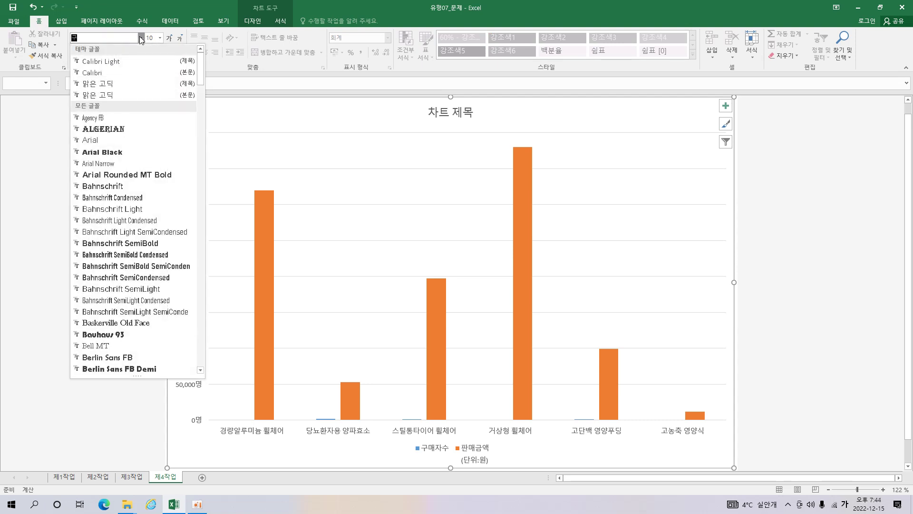
pyautogui.press('Return')
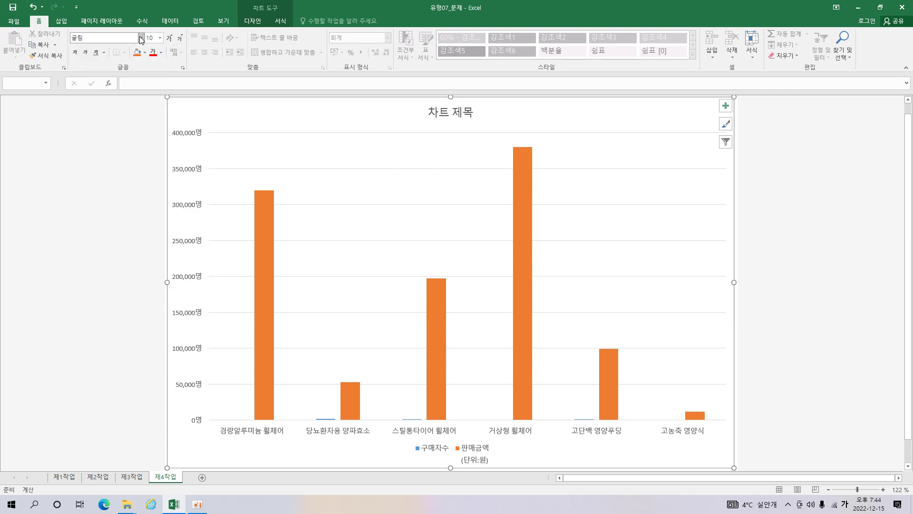
pyautogui.click(160, 39)
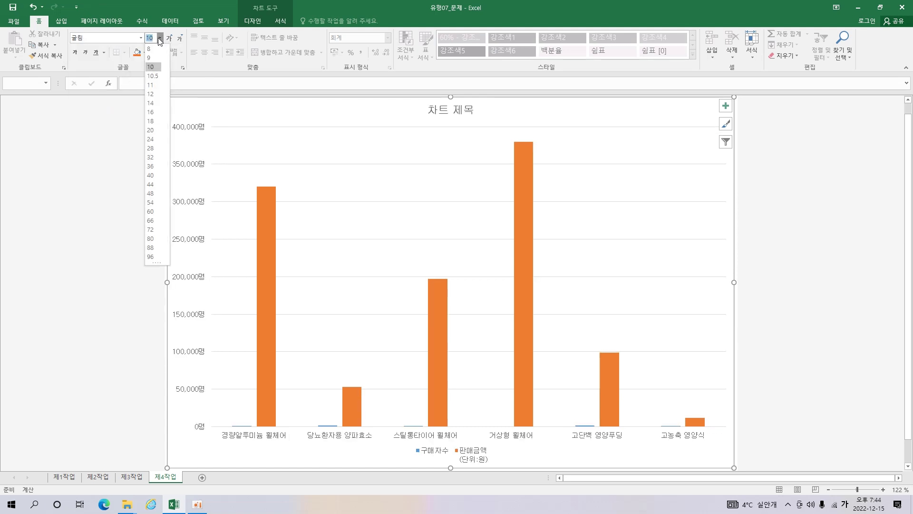
pyautogui.click(153, 86)
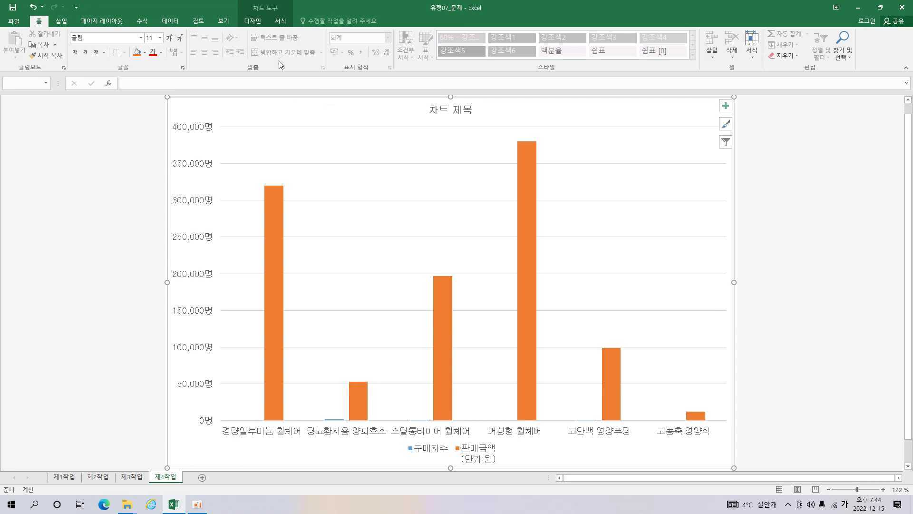
# Fill the chart area with the 파랑 박엽지 texture.
pyautogui.click(280, 21)
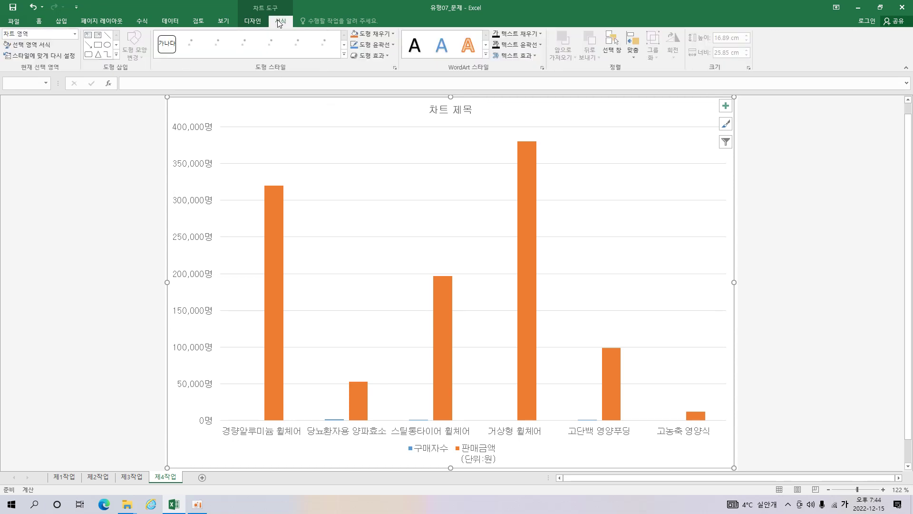
pyautogui.click(365, 34)
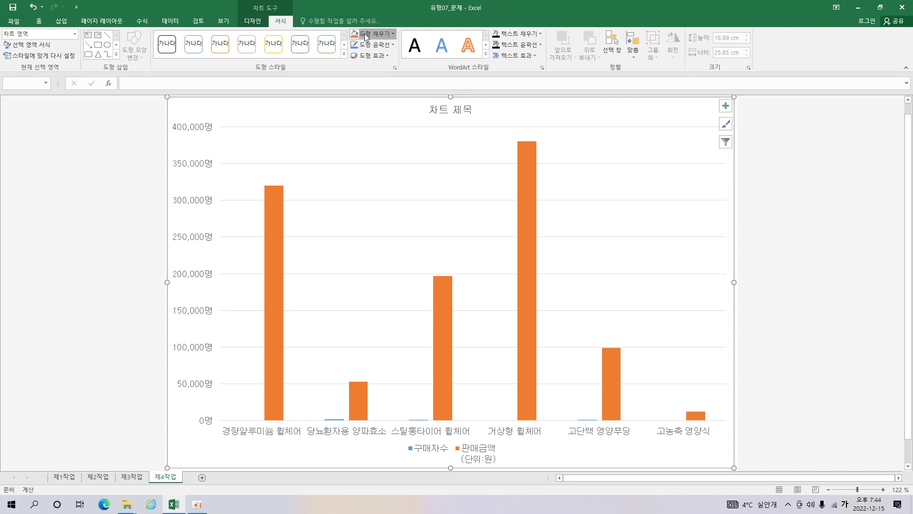
pyautogui.moveTo(416, 179)
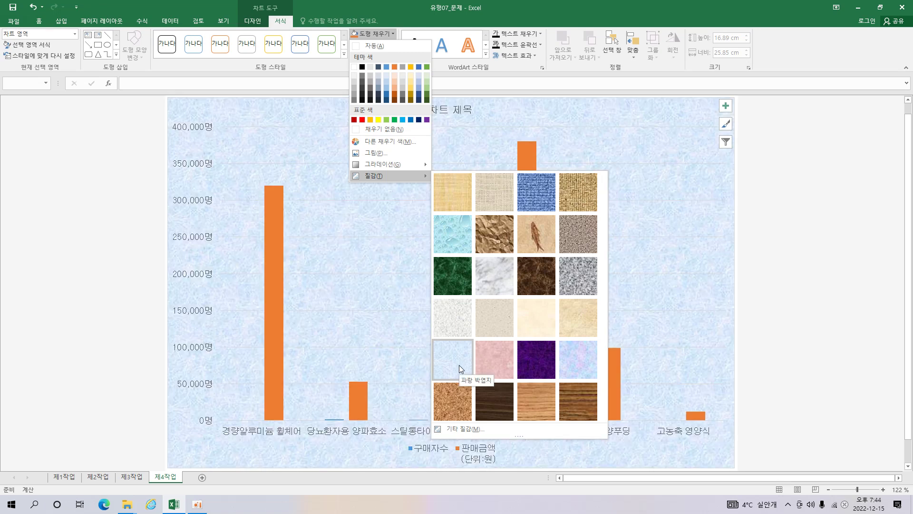
pyautogui.click(459, 364)
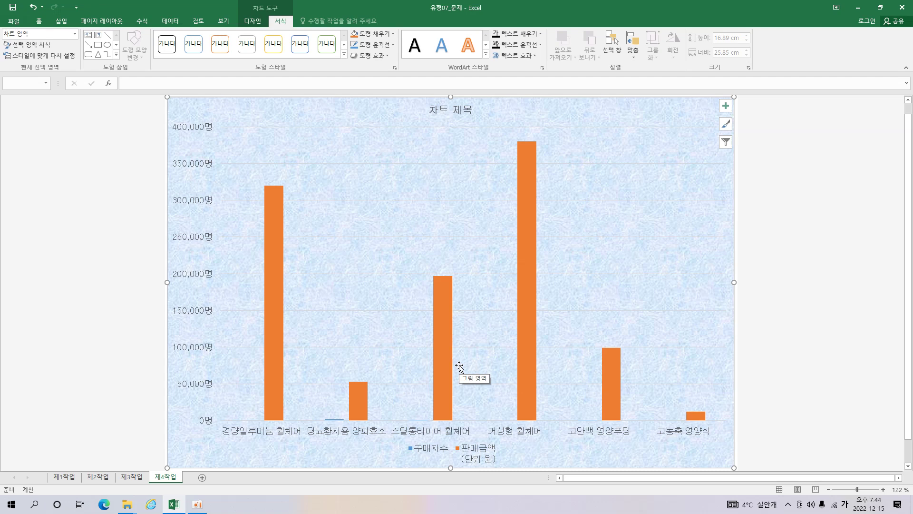
# Fill the chart's plot area with solid white.
pyautogui.click(388, 152)
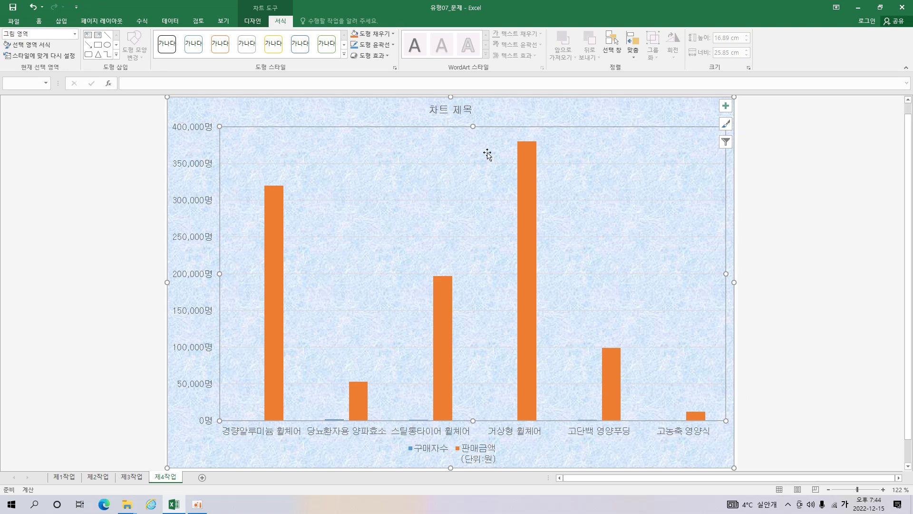
pyautogui.click(369, 36)
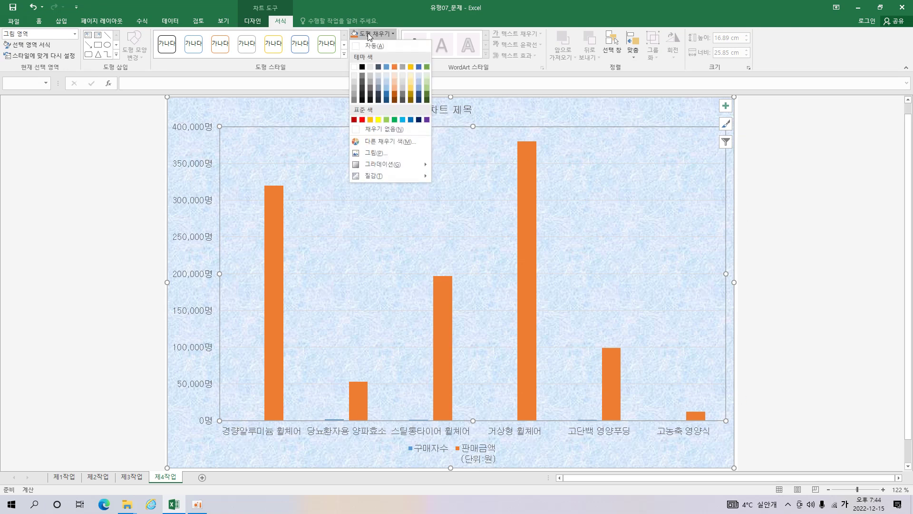
pyautogui.click(354, 67)
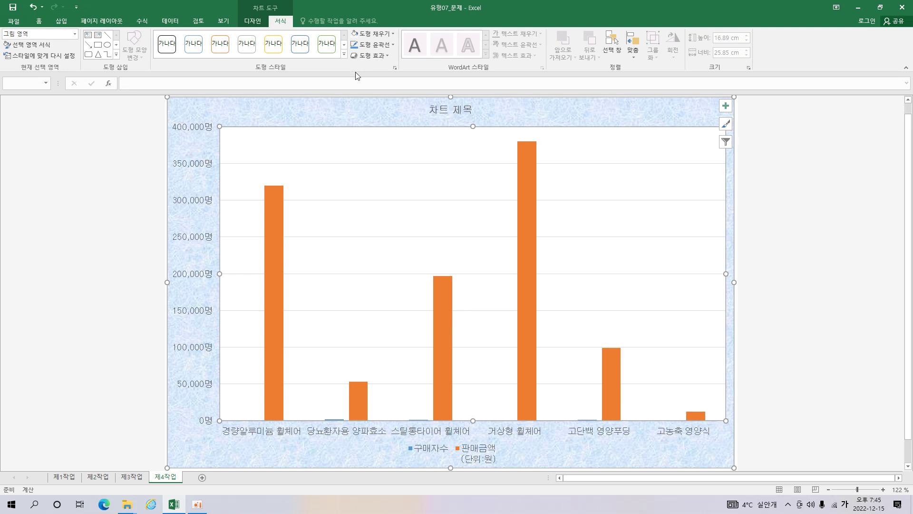
# Replace the placeholder chart title with 보장구 및 환자식 상품 판매 현황.
pyautogui.click(435, 113)
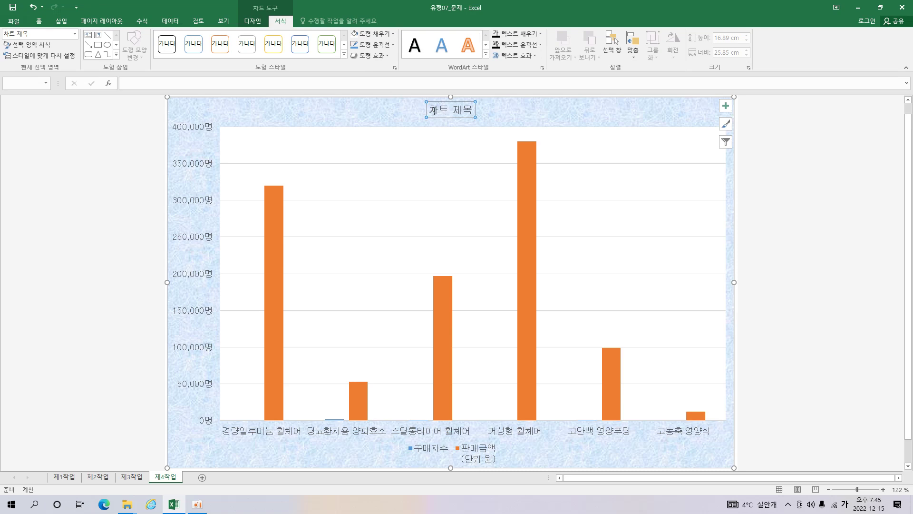
pyautogui.moveTo(430, 112); pyautogui.dragTo(482, 112)
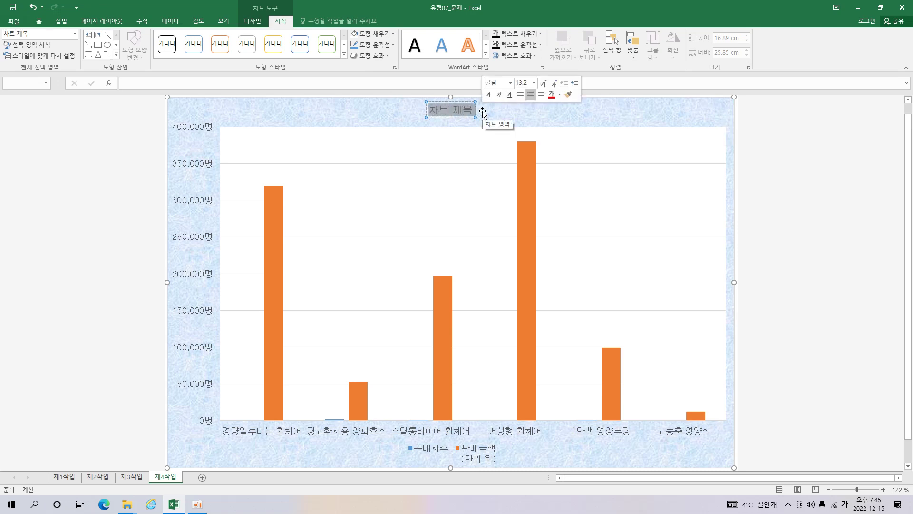
pyautogui.write('보장구 및 환자식')
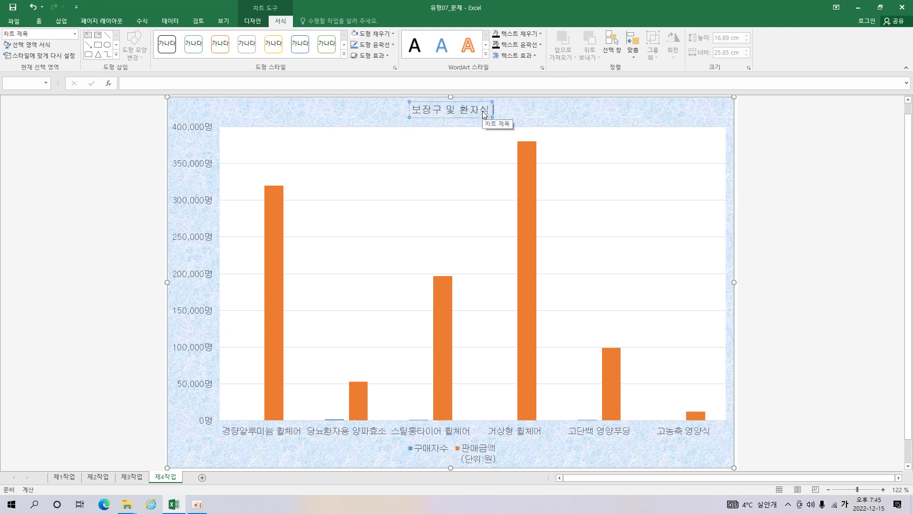
pyautogui.write(' 상품 판매 현화')
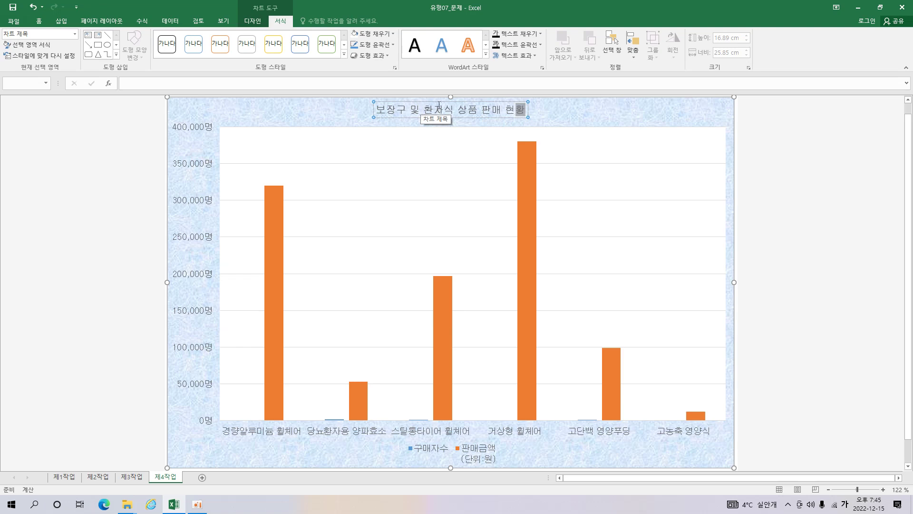
pyautogui.press('Escape')
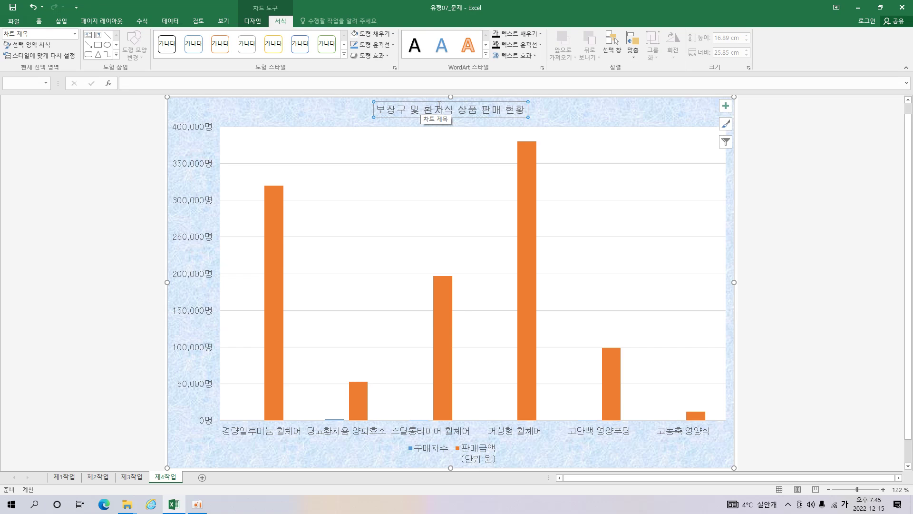
# Set the chart title's font size to 20 and make it bold.
pyautogui.click(42, 21)
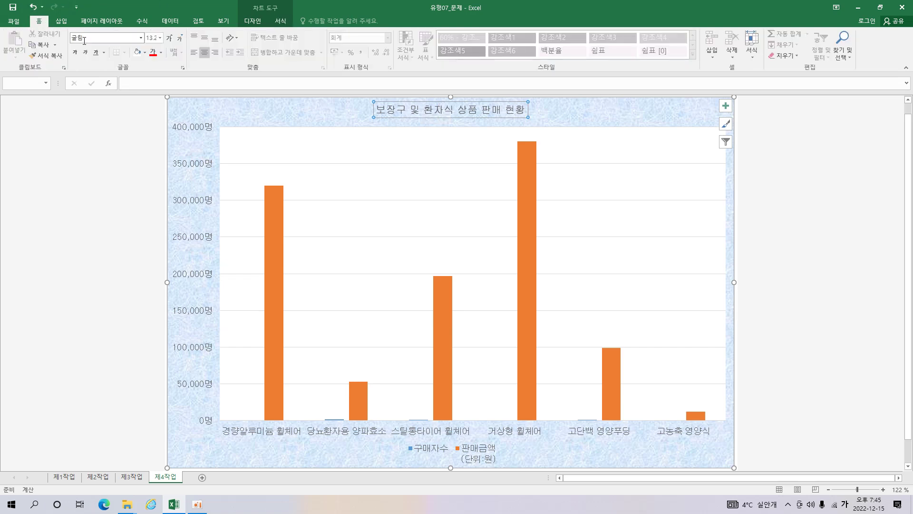
pyautogui.click(160, 37)
pyautogui.click(150, 130)
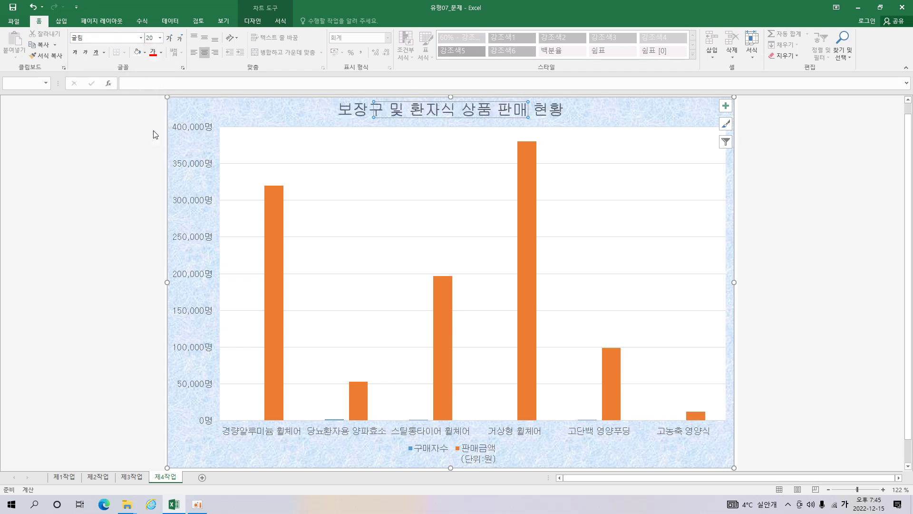
pyautogui.click(75, 53)
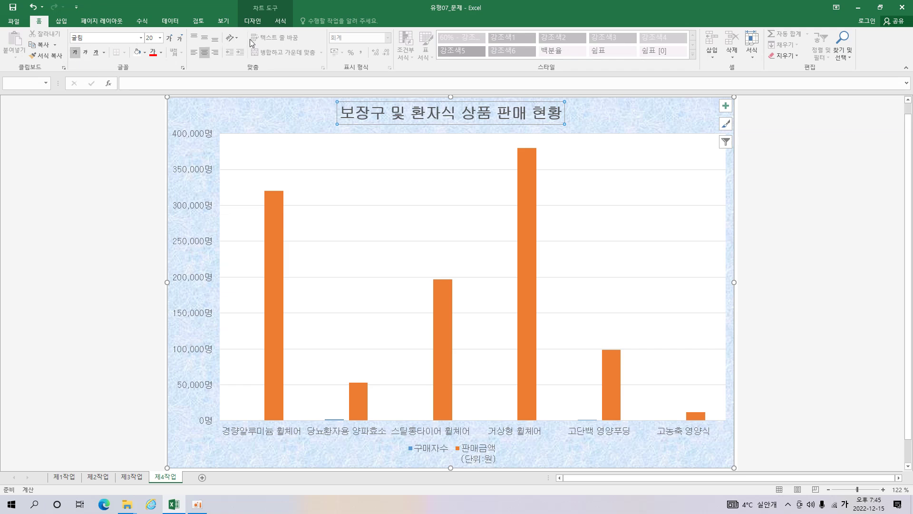
# Give the chart title a white fill and a black outline.
pyautogui.click(280, 22)
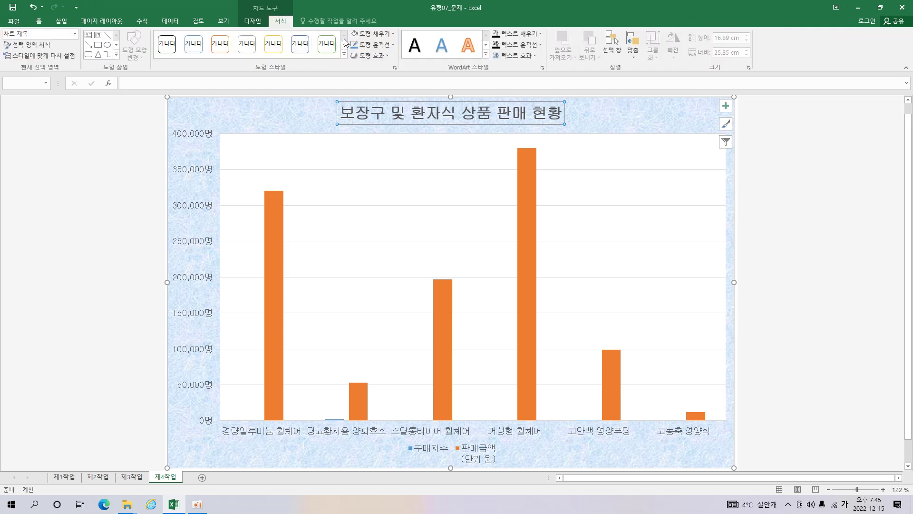
pyautogui.click(373, 32)
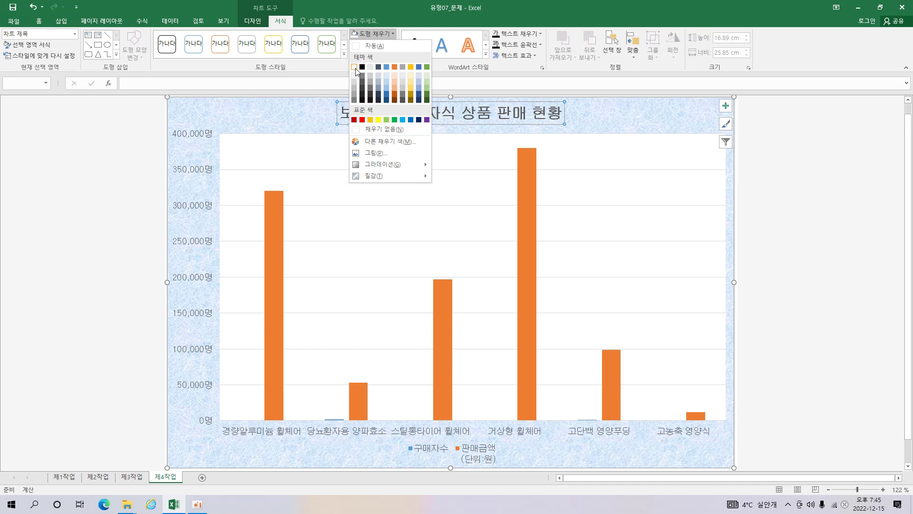
pyautogui.press('Escape')
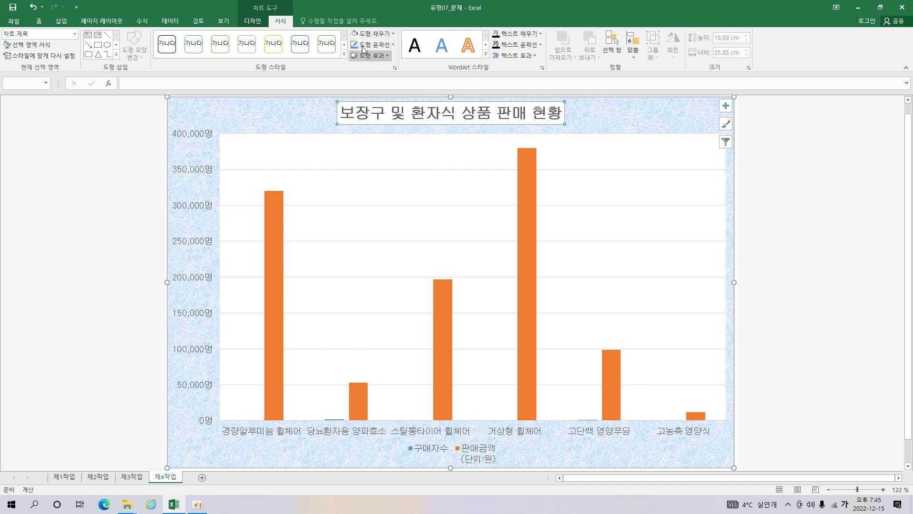
pyautogui.click(364, 46)
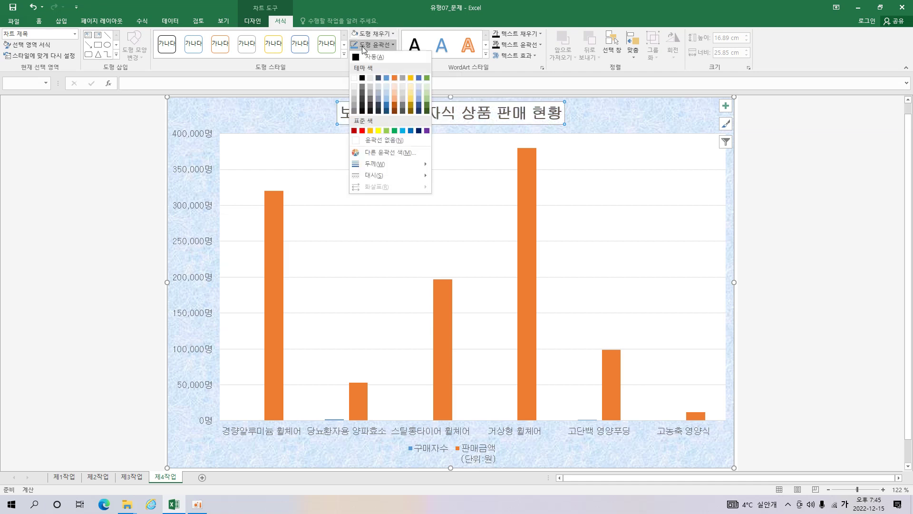
pyautogui.click(362, 78)
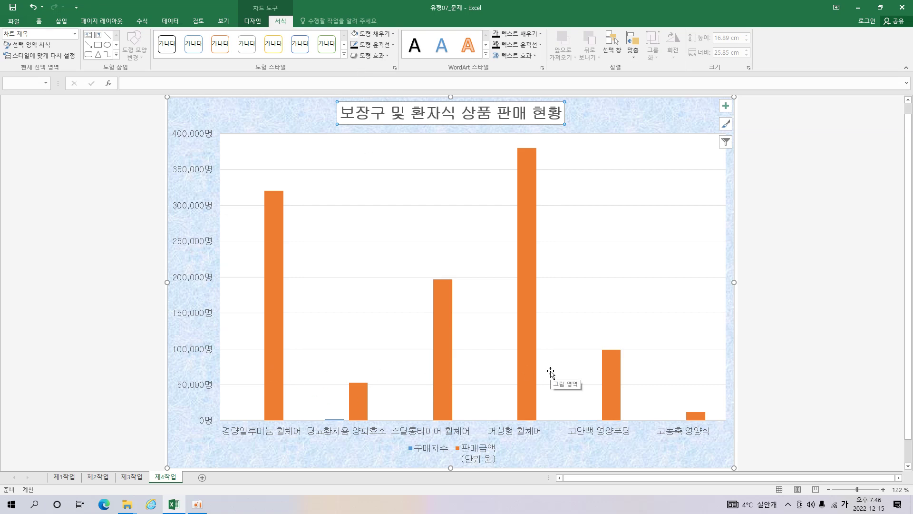
# Change the 구매자수 series to a line with markers (표식이 있는 꺾은선형) plotted on the secondary axis.
pyautogui.click(335, 420)
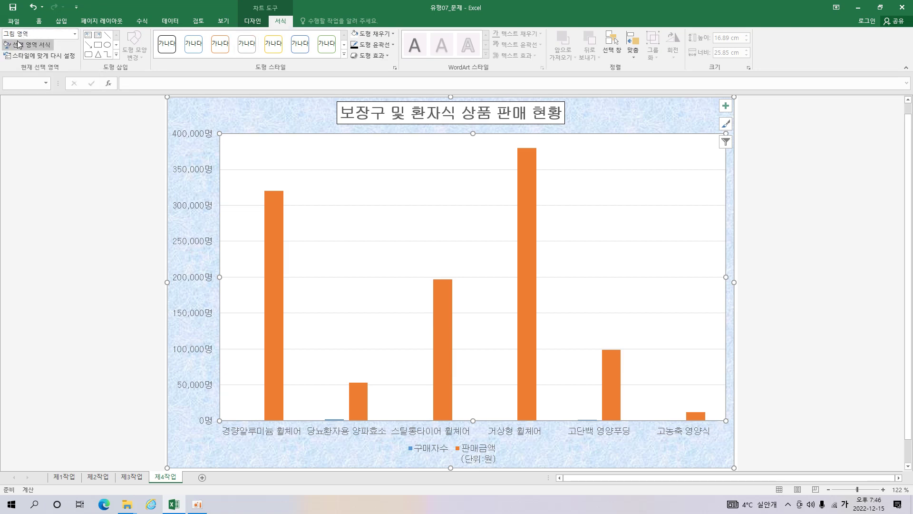
pyautogui.click(75, 35)
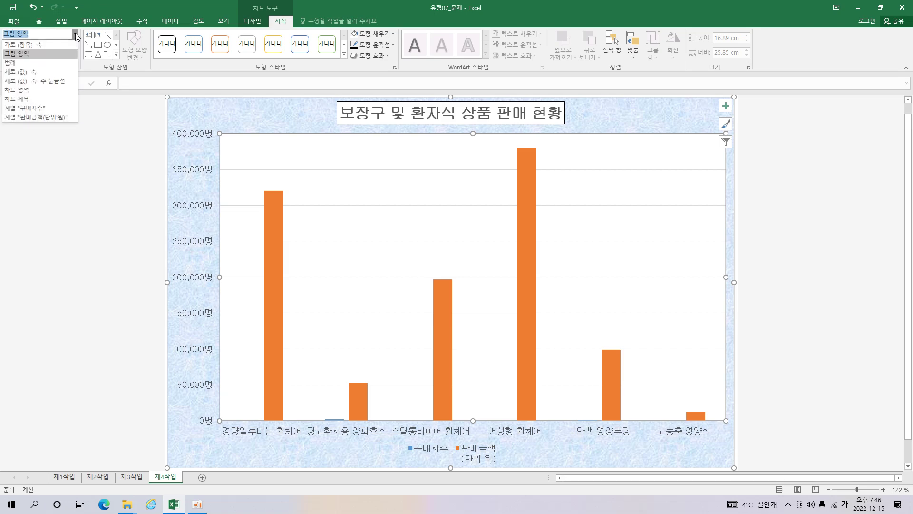
pyautogui.click(42, 110)
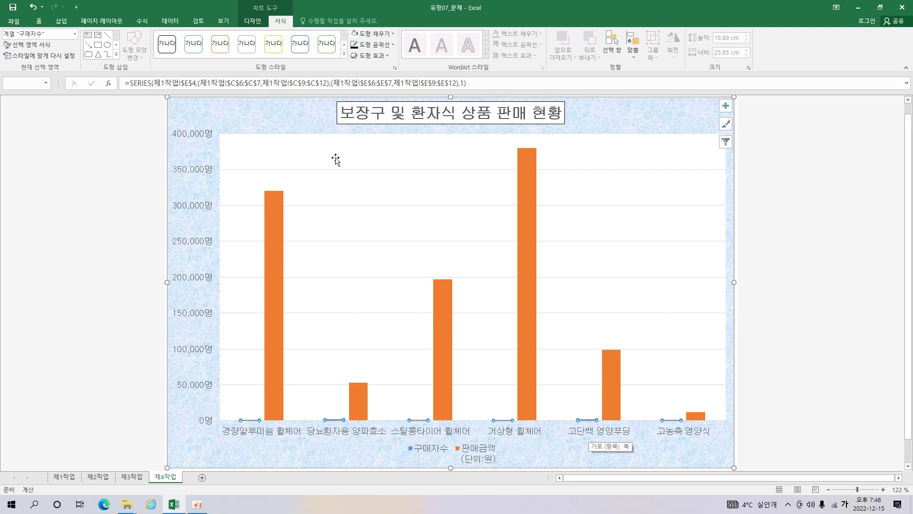
pyautogui.click(260, 22)
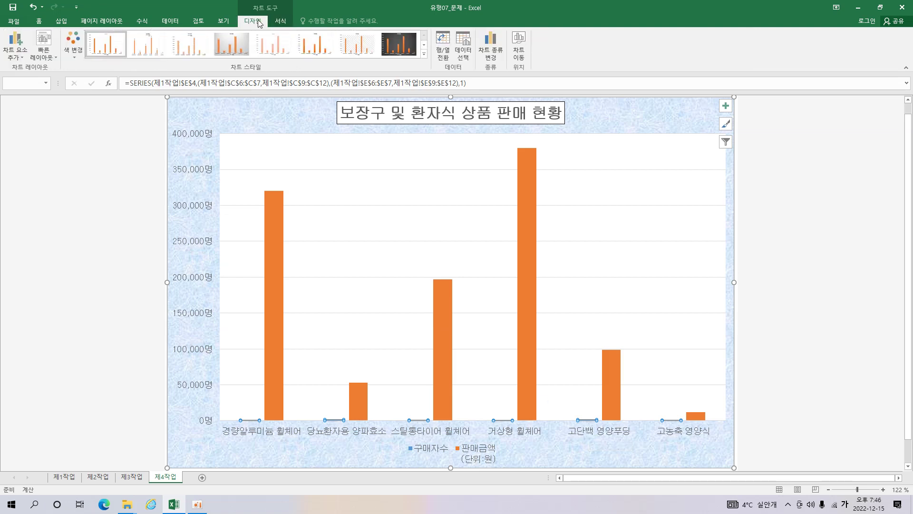
pyautogui.click(490, 56)
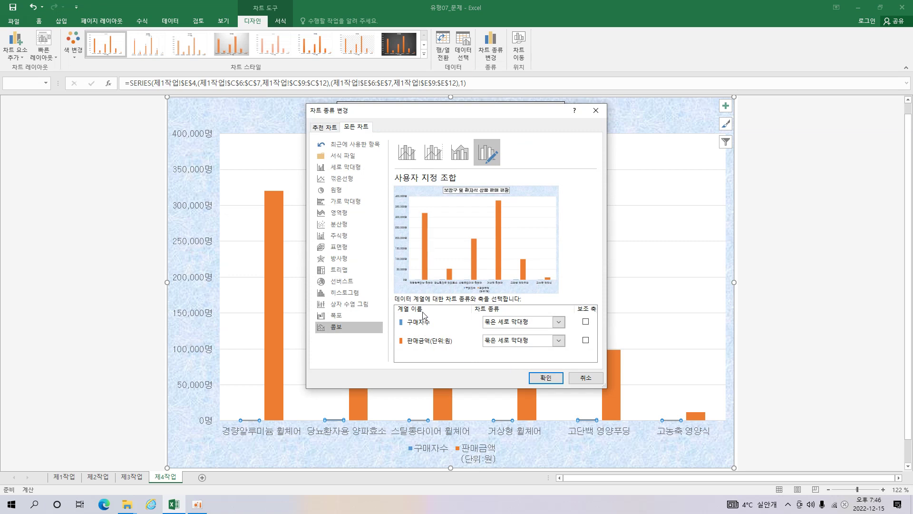
pyautogui.click(514, 323)
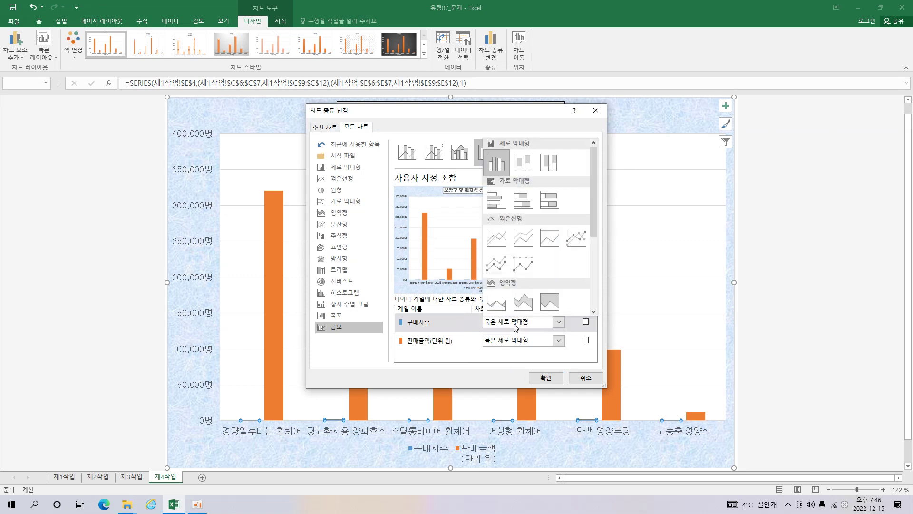
pyautogui.click(572, 245)
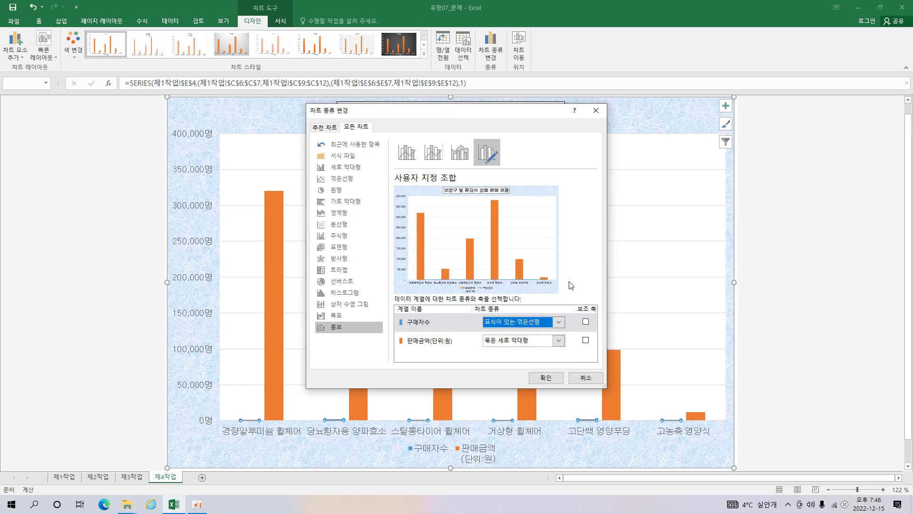
pyautogui.click(586, 322)
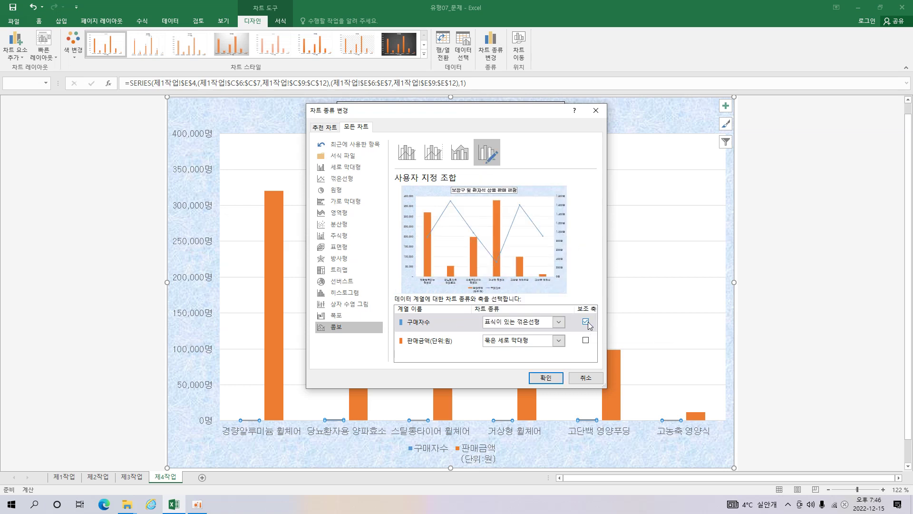
pyautogui.click(546, 379)
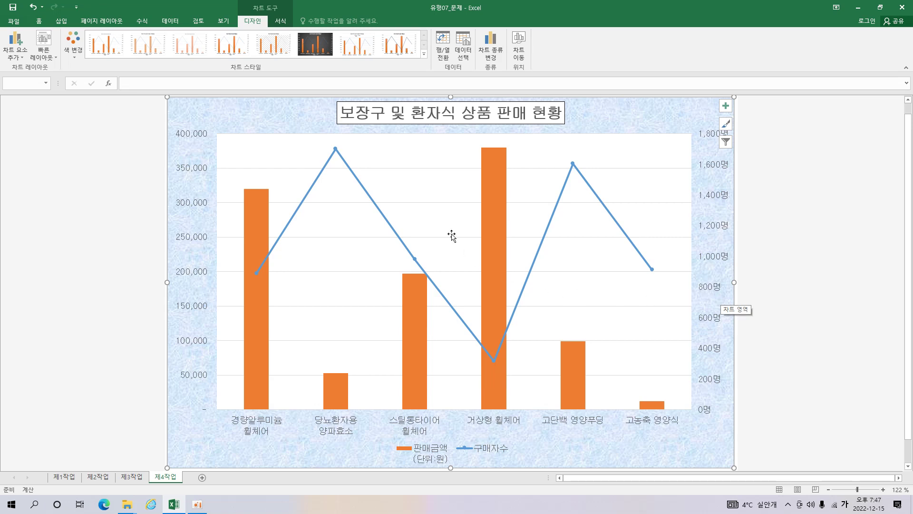
# Change the 구매자수 line's markers to the built-in diamond shape at size 10.
pyautogui.click(335, 150)
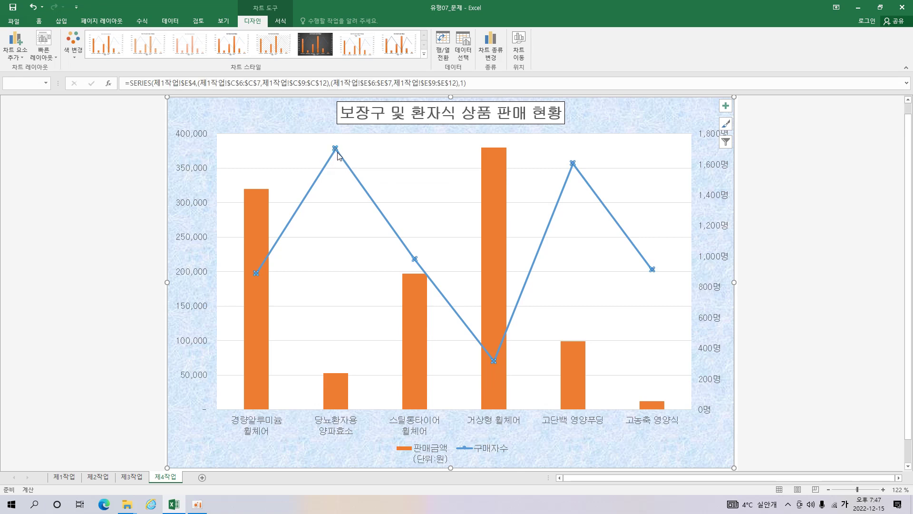
pyautogui.rightClick(338, 150)
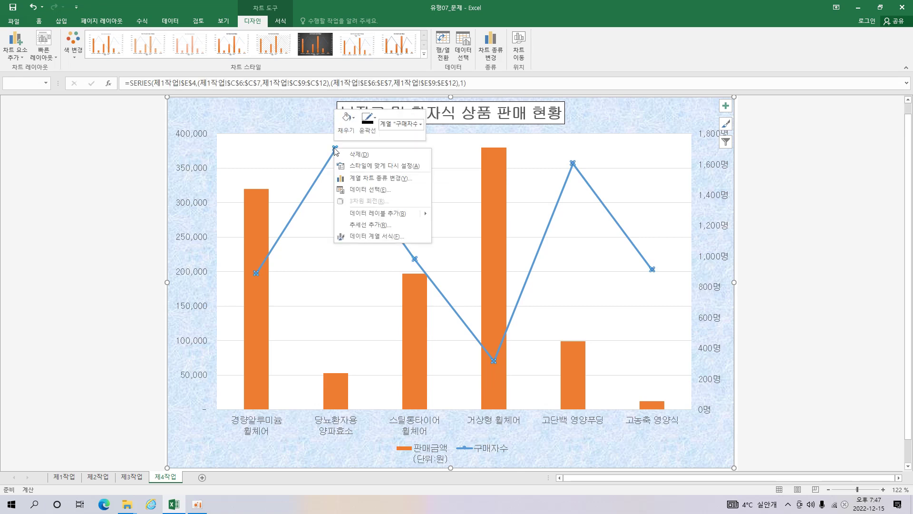
pyautogui.click(381, 237)
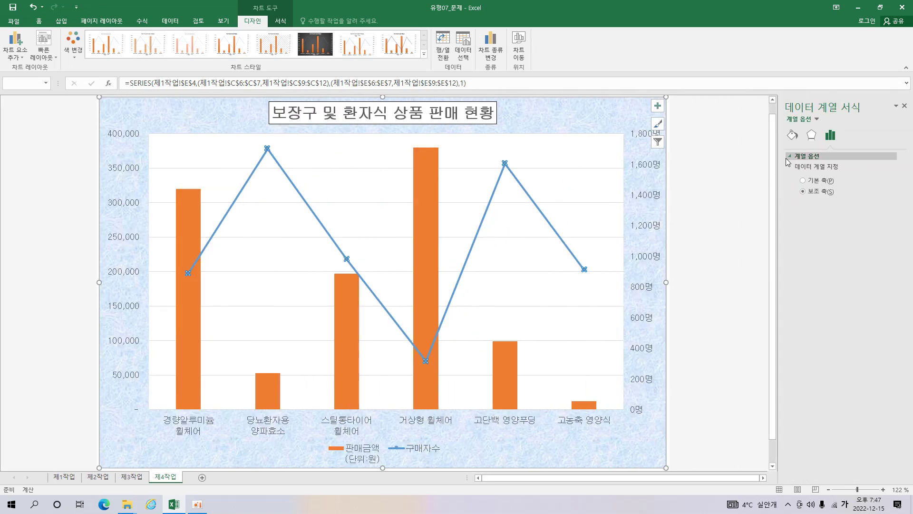
pyautogui.click(793, 135)
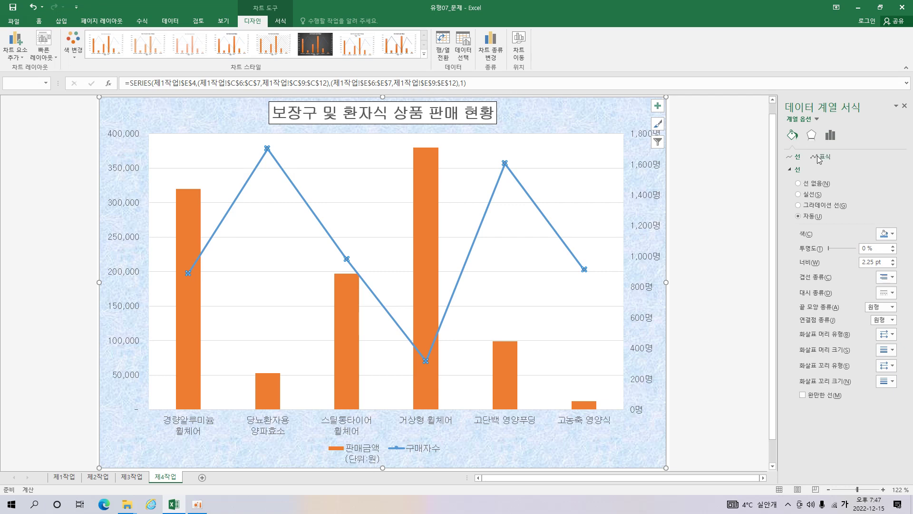
pyautogui.click(819, 157)
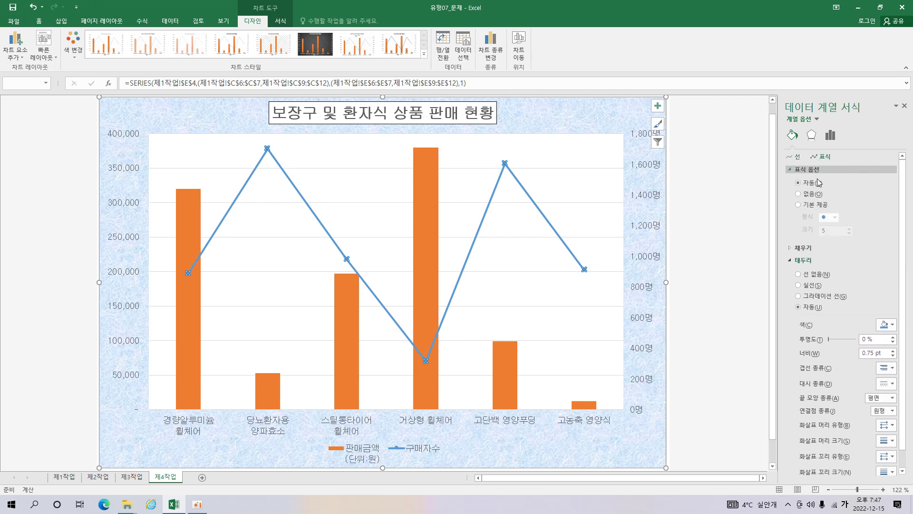
pyautogui.click(803, 208)
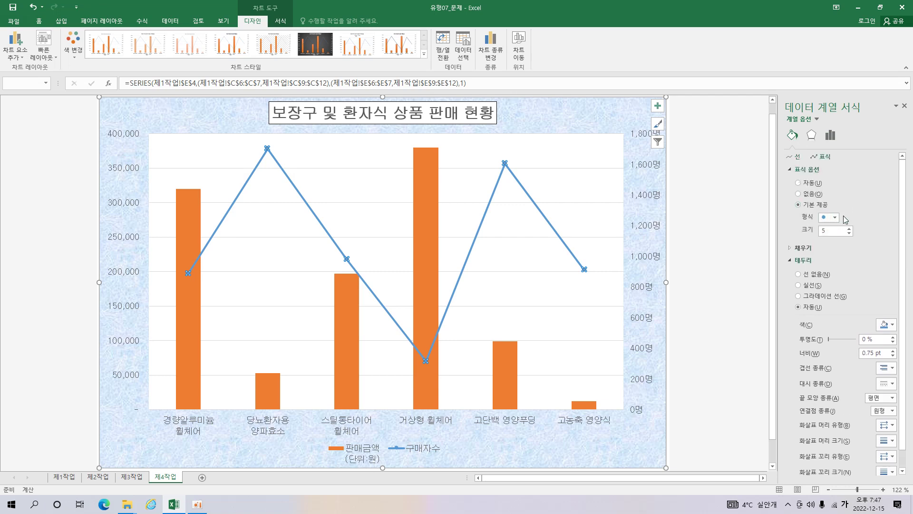
pyautogui.click(834, 218)
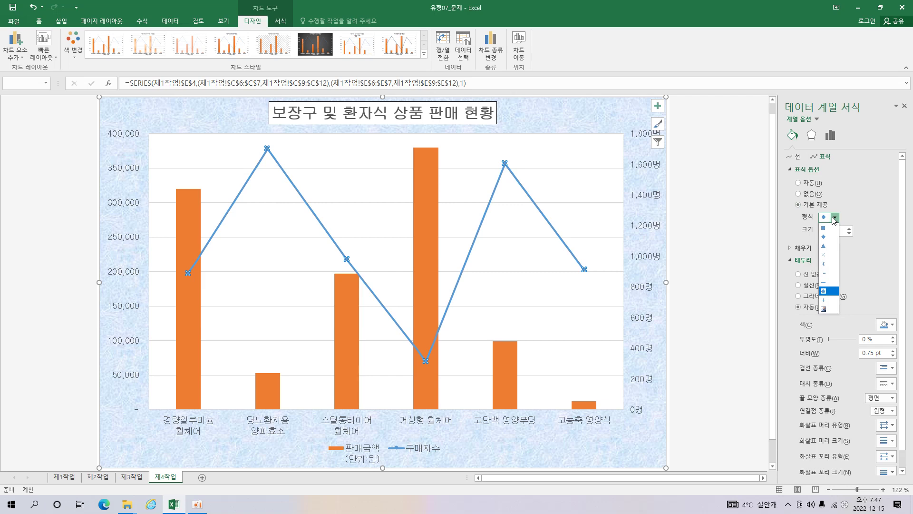
pyautogui.click(831, 236)
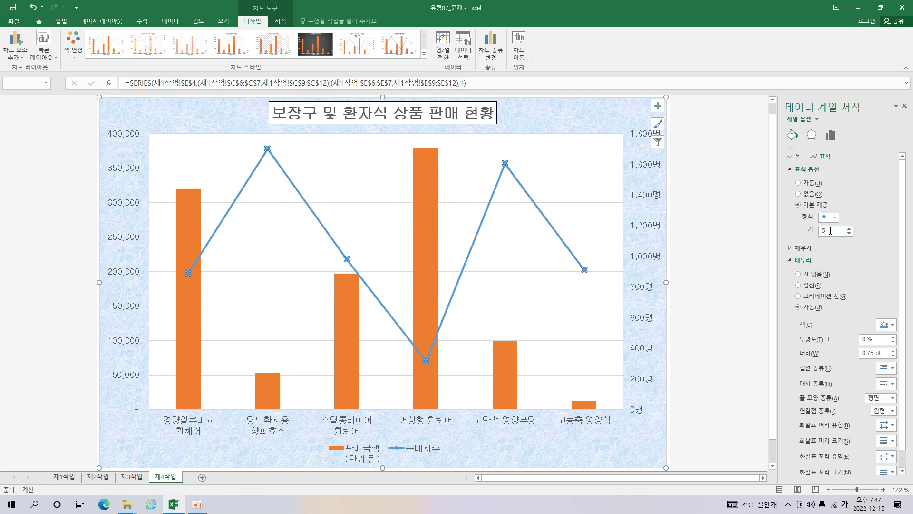
pyautogui.click(830, 230)
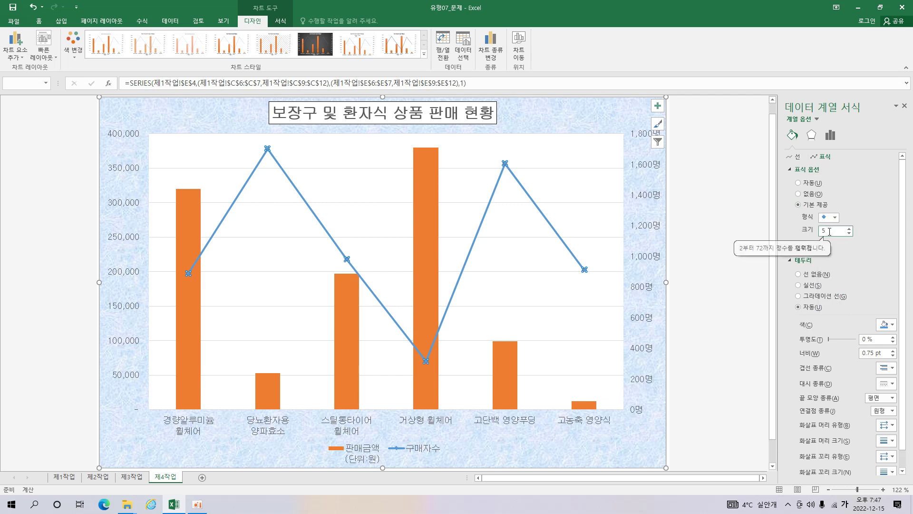
pyautogui.press('Return')
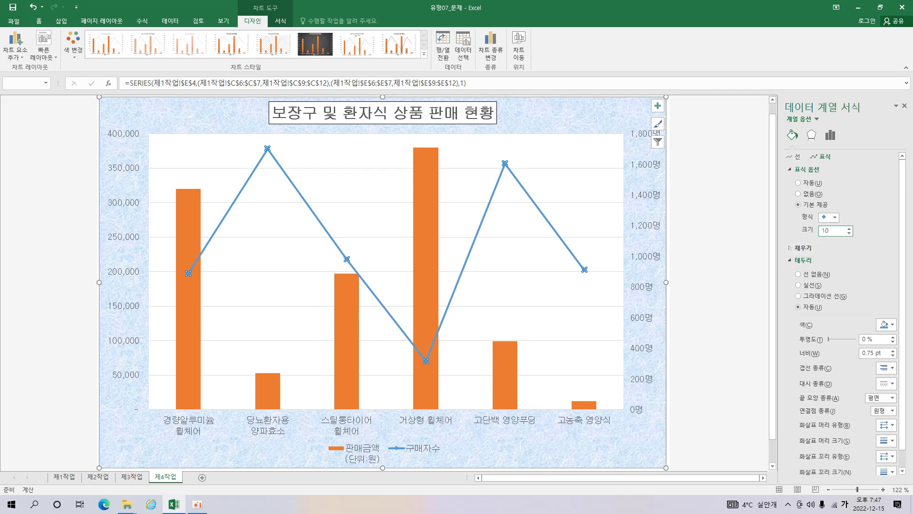
pyautogui.write('10')
pyautogui.press('Return')
# Add a data label to the left of only the 당뇨환자용 양파효소 point on the 구매자수 line.
pyautogui.click(267, 151)
pyautogui.click(17, 53)
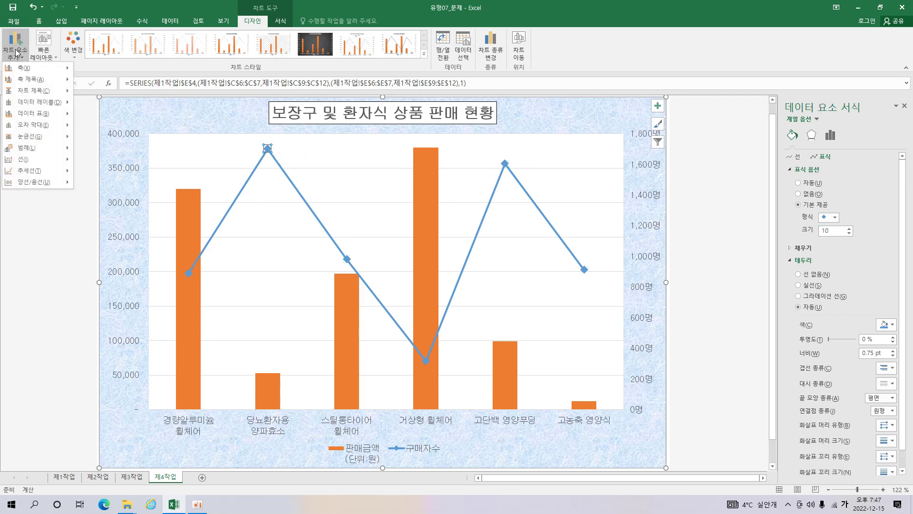
pyautogui.moveTo(36, 103)
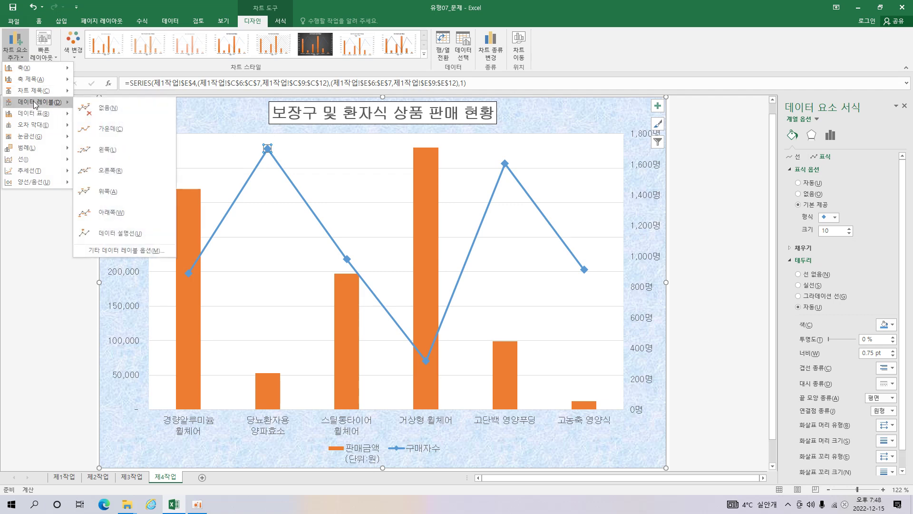
pyautogui.click(107, 149)
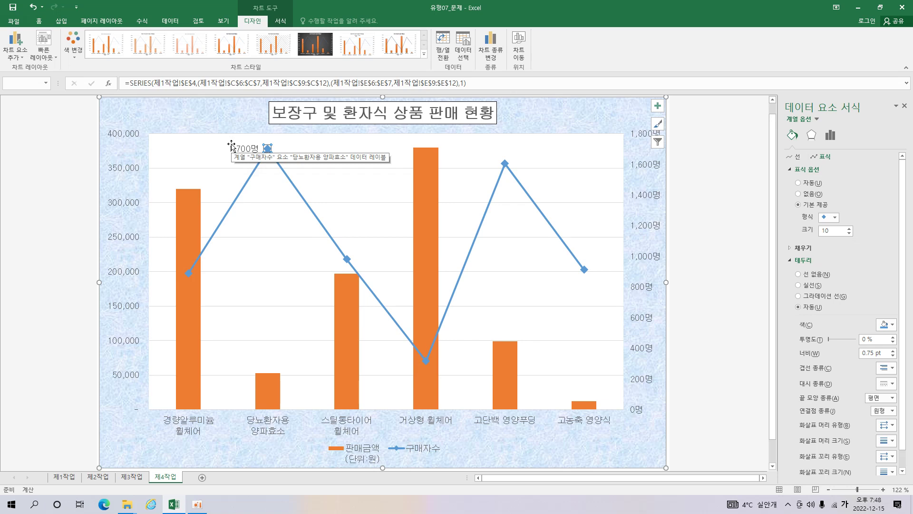
# Change the dash type of the chart's major horizontal gridlines to a dashed line.
pyautogui.click(232, 168)
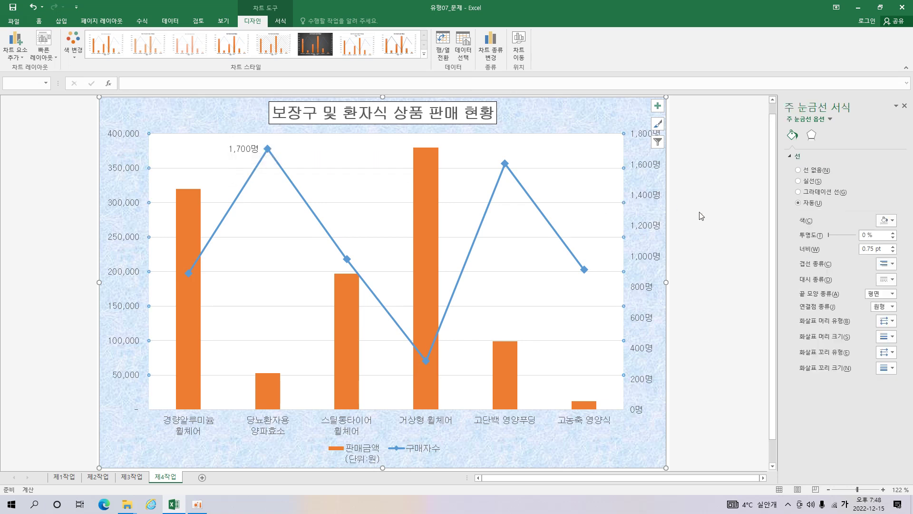
pyautogui.click(886, 279)
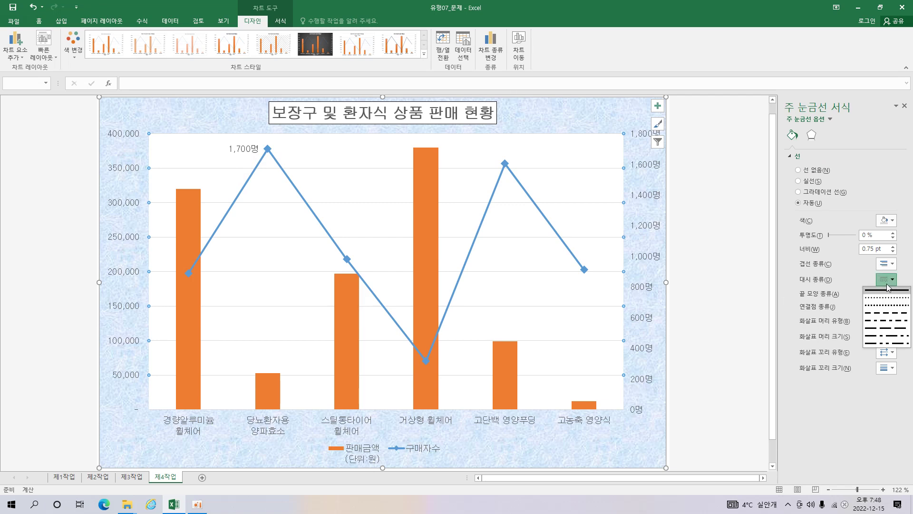
pyautogui.click(888, 313)
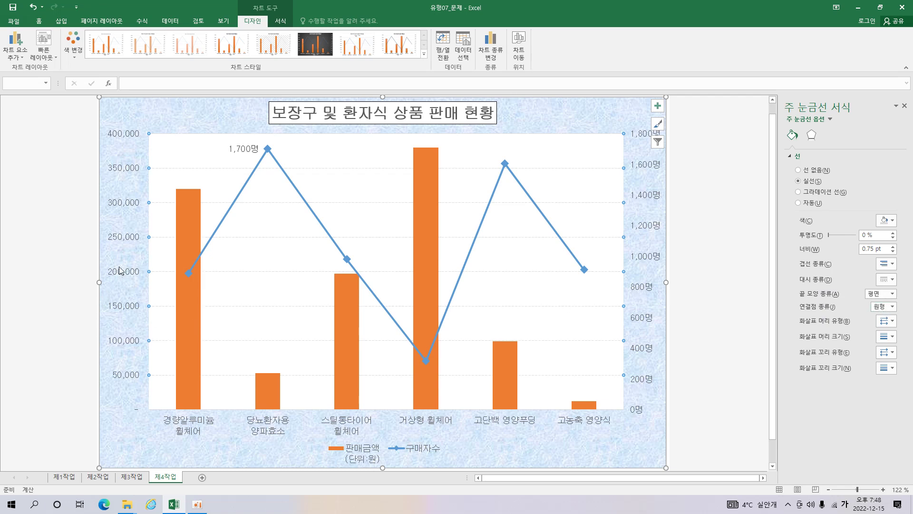
# Give the primary vertical axis a solid black line.
pyautogui.click(134, 243)
pyautogui.rightClick(134, 242)
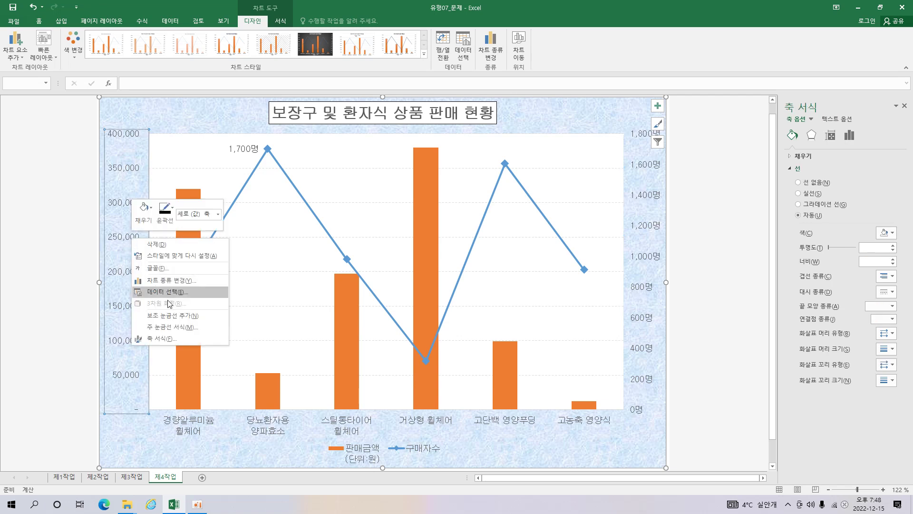
pyautogui.click(167, 342)
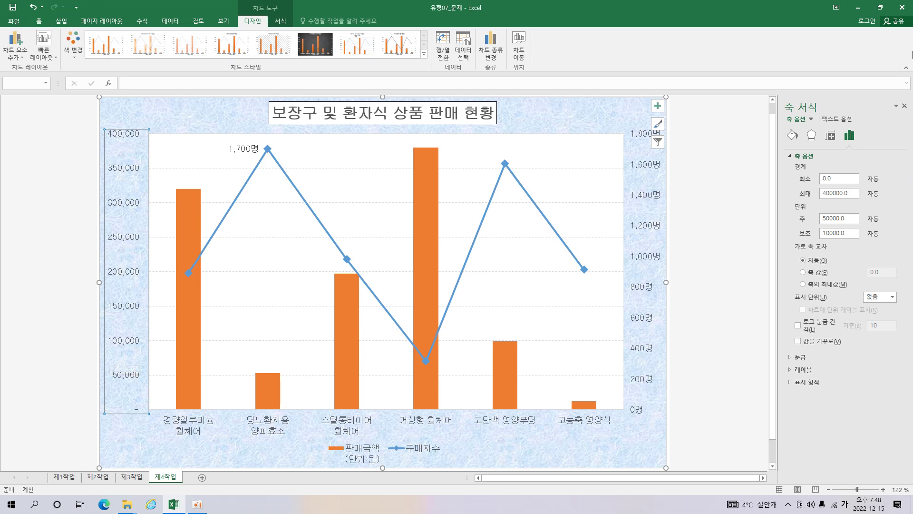
pyautogui.click(791, 137)
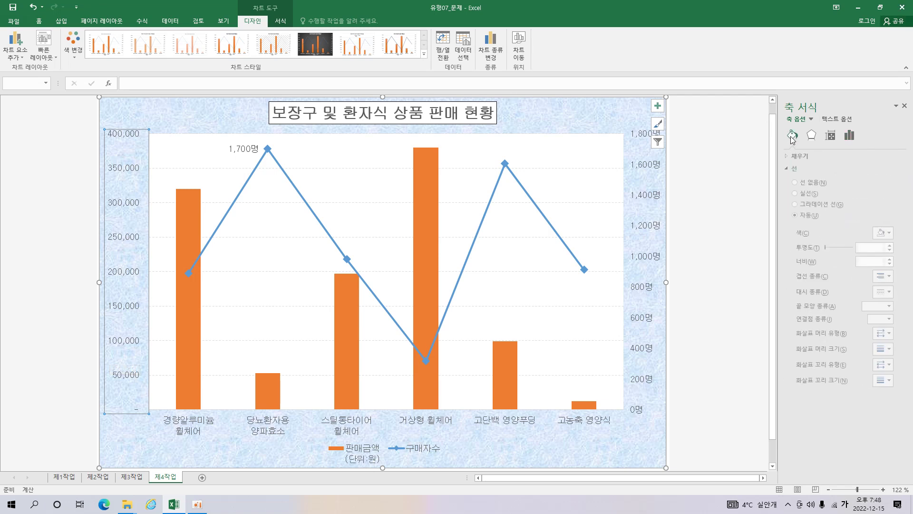
pyautogui.click(798, 193)
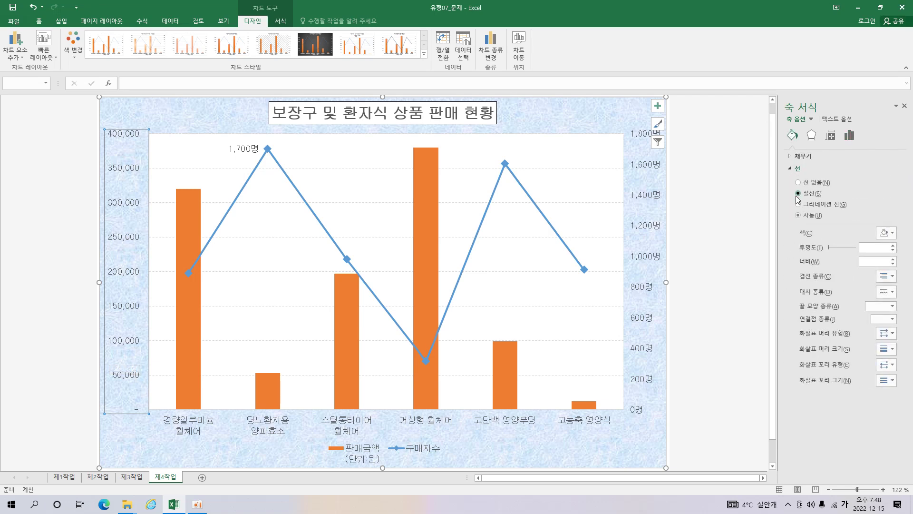
pyautogui.click(885, 233)
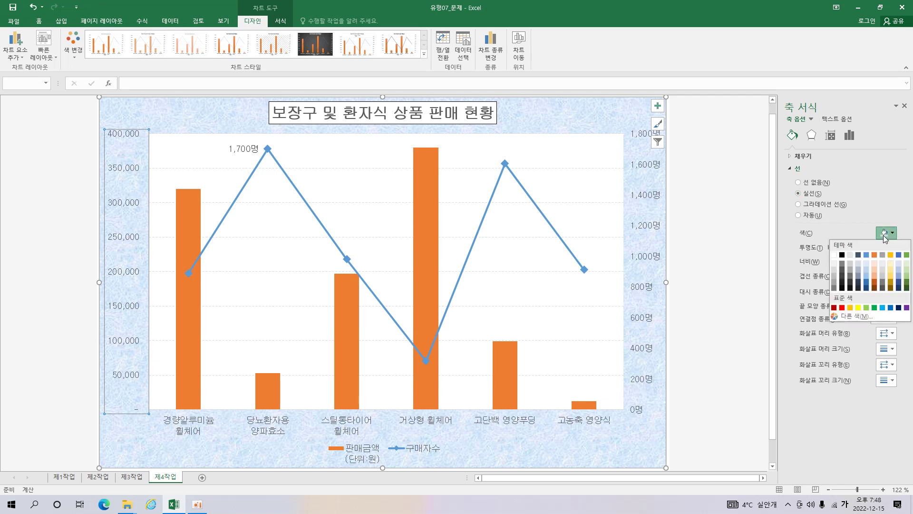
pyautogui.click(842, 255)
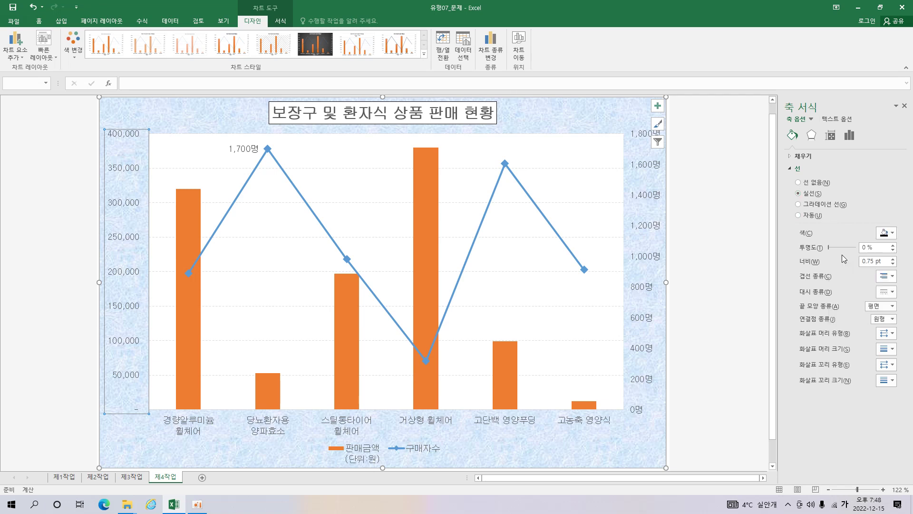
pyautogui.click(694, 310)
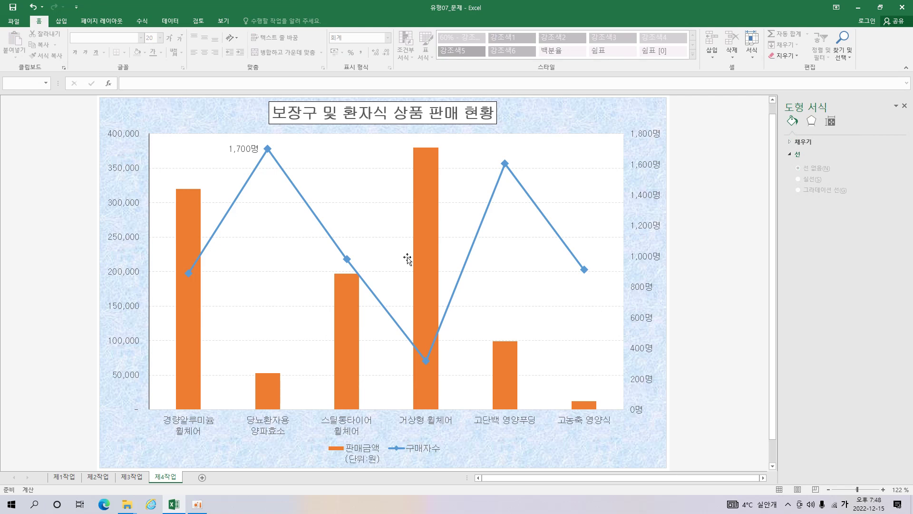
# Set the secondary vertical axis's major unit to 300.
pyautogui.click(649, 230)
pyautogui.rightClick(649, 230)
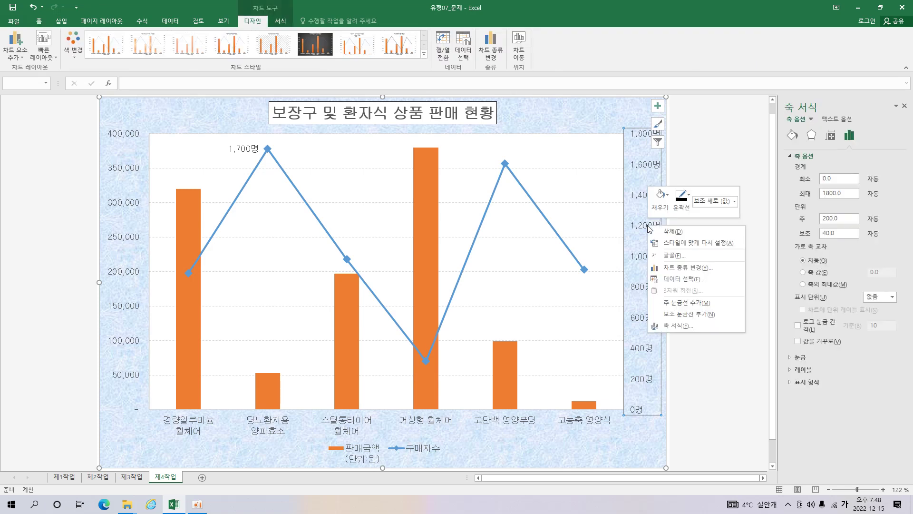
pyautogui.click(678, 327)
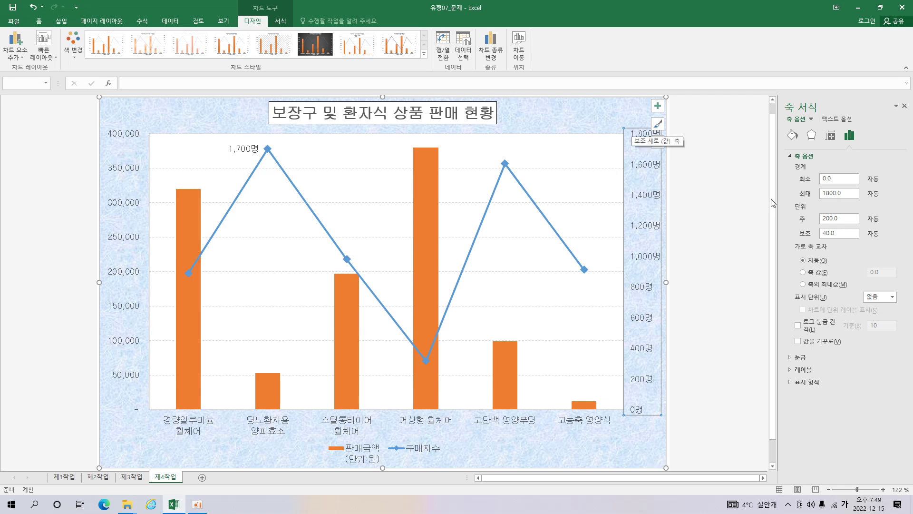
pyautogui.click(843, 218)
pyautogui.doubleClick(842, 219)
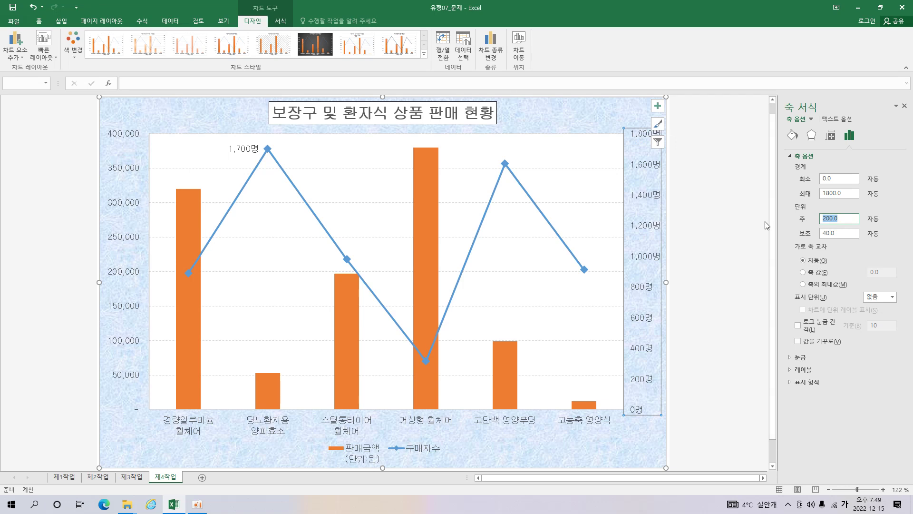
pyautogui.write('300')
pyautogui.press('Return')
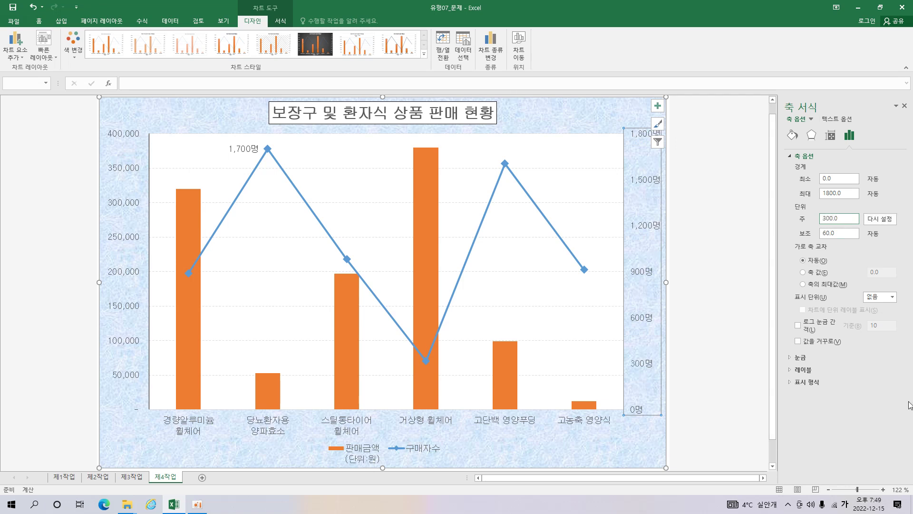
# Set the secondary vertical axis's major tick marks to 바깥쪽 (outside) and give the axis a black line.
pyautogui.click(820, 356)
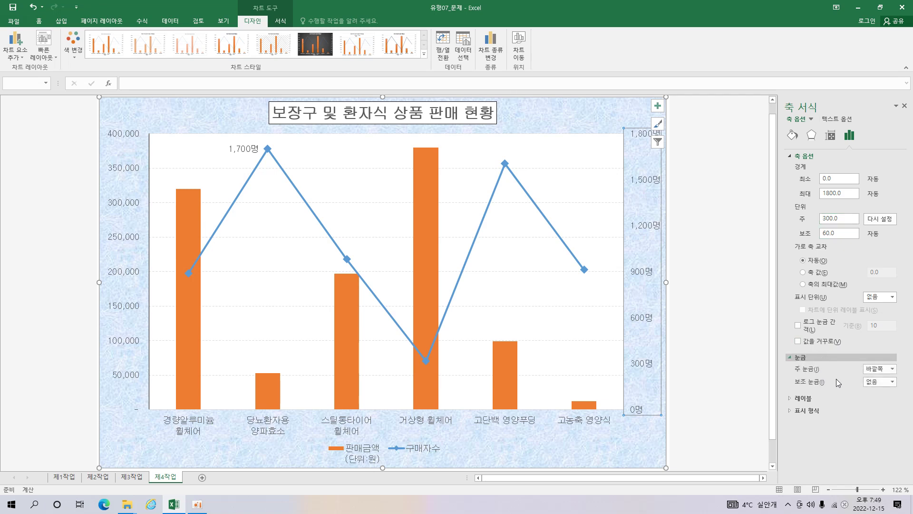
pyautogui.click(886, 372)
pyautogui.click(886, 381)
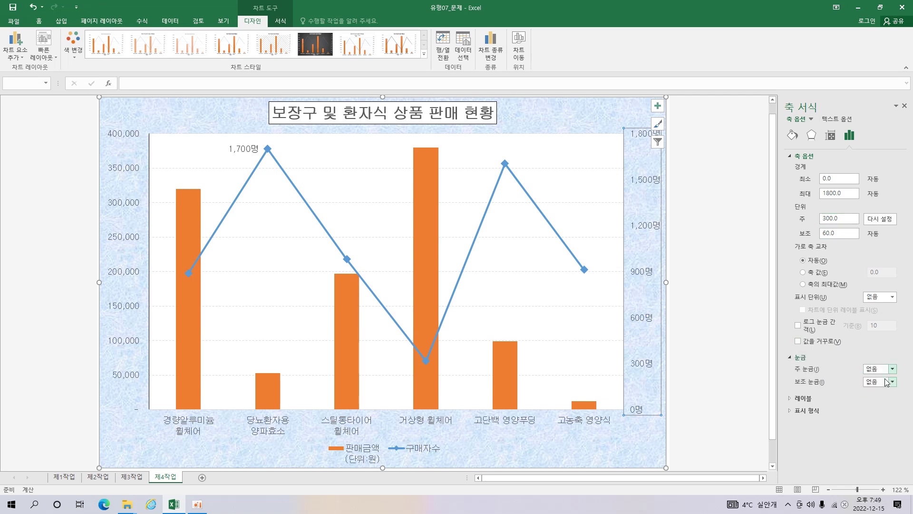
pyautogui.click(886, 371)
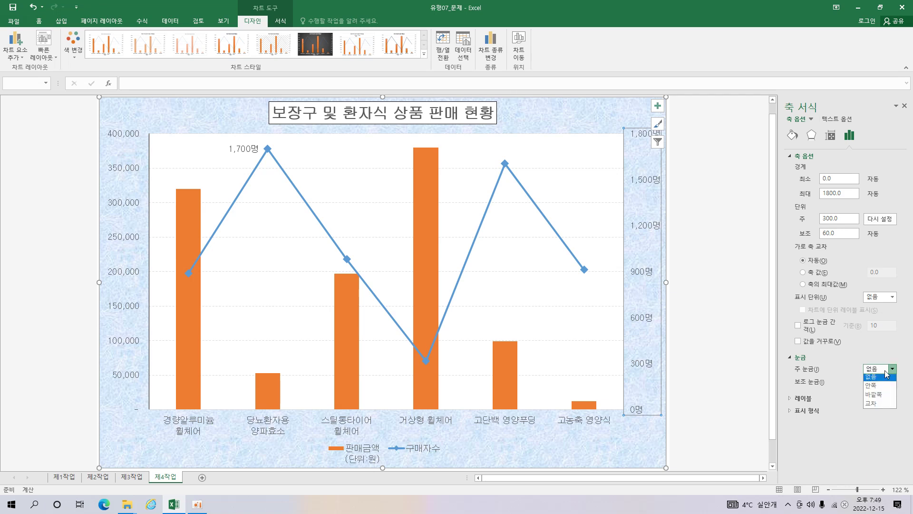
pyautogui.click(885, 397)
pyautogui.click(675, 387)
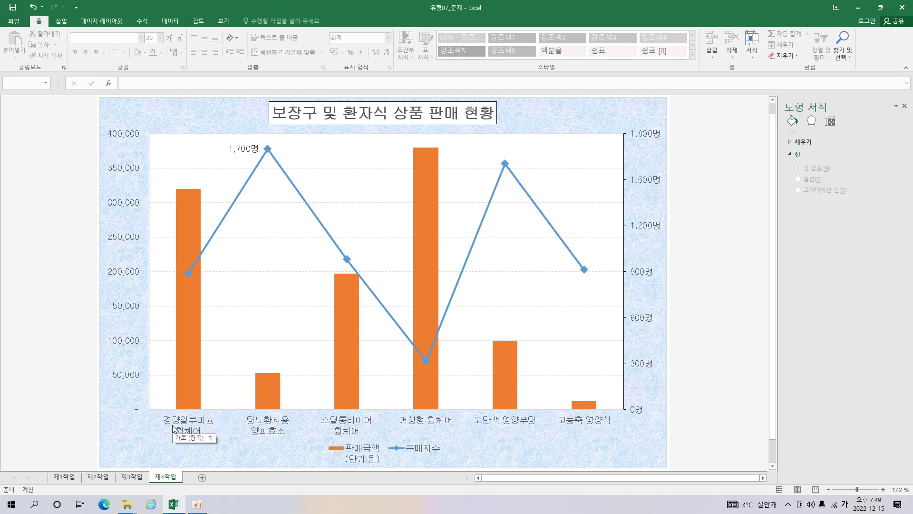
# Give the chart's horizontal category axis a solid line.
pyautogui.click(190, 425)
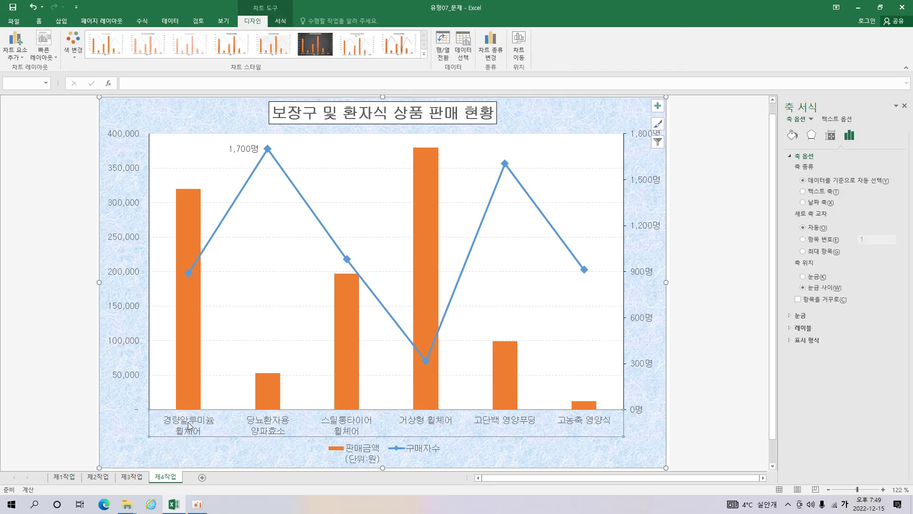
pyautogui.rightClick(189, 425)
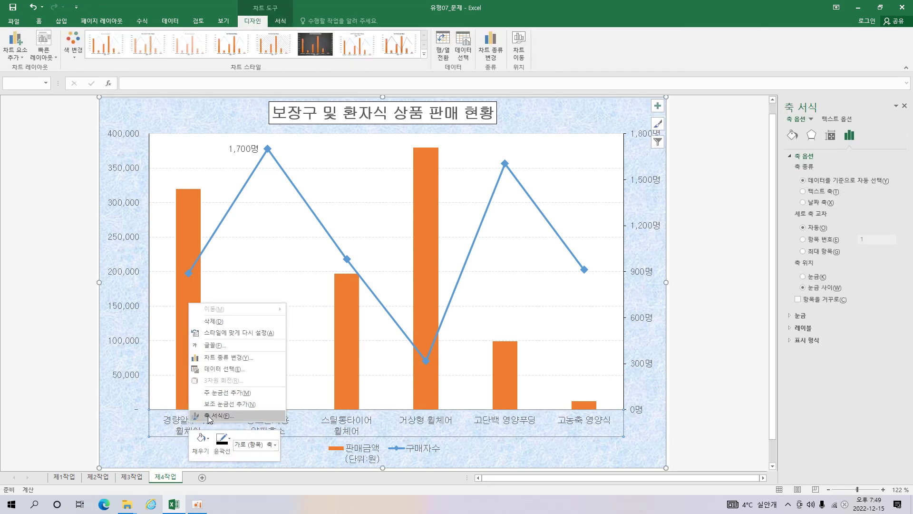
pyautogui.click(207, 415)
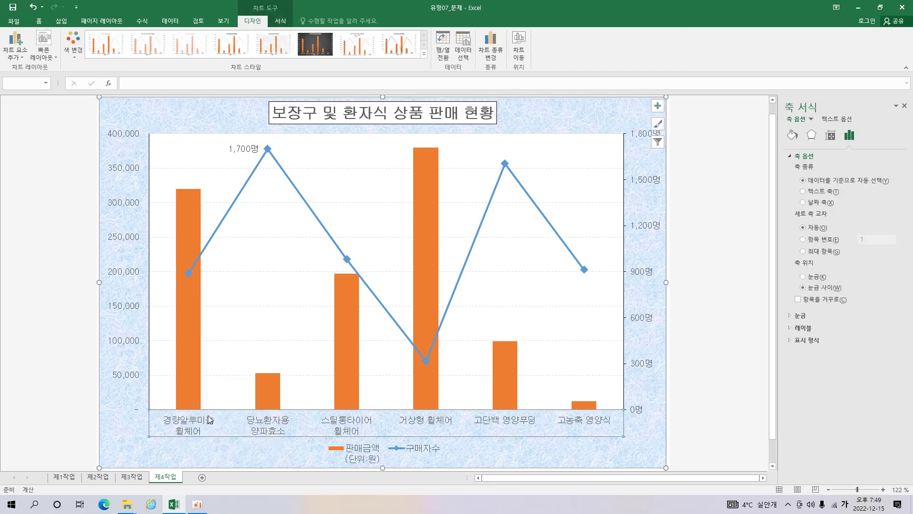
pyautogui.click(792, 135)
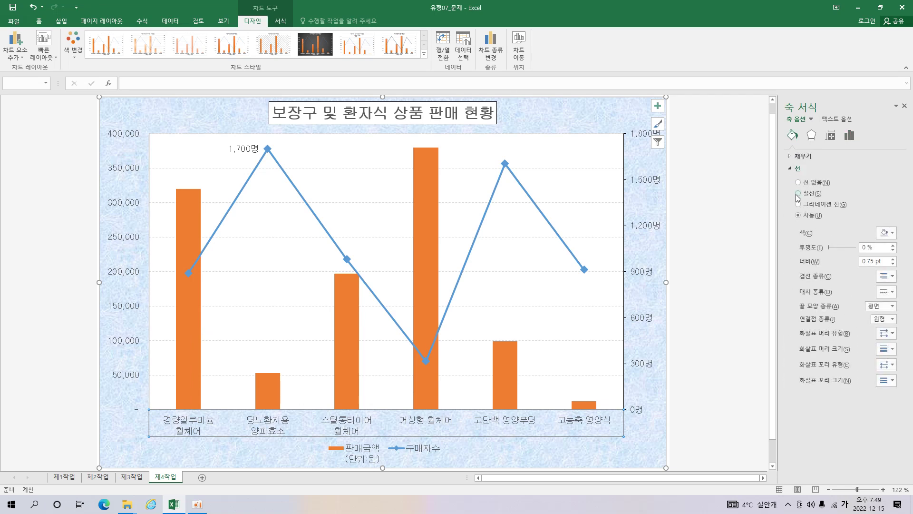
pyautogui.click(798, 194)
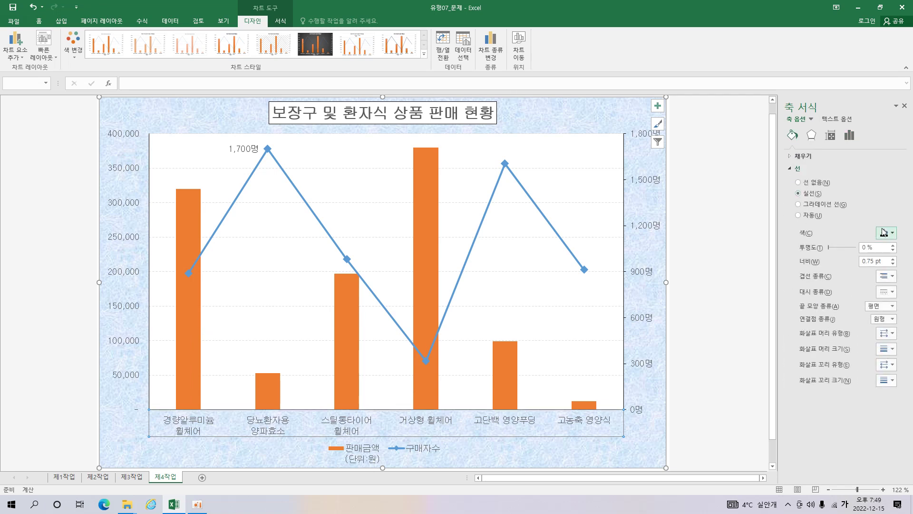
pyautogui.click(712, 321)
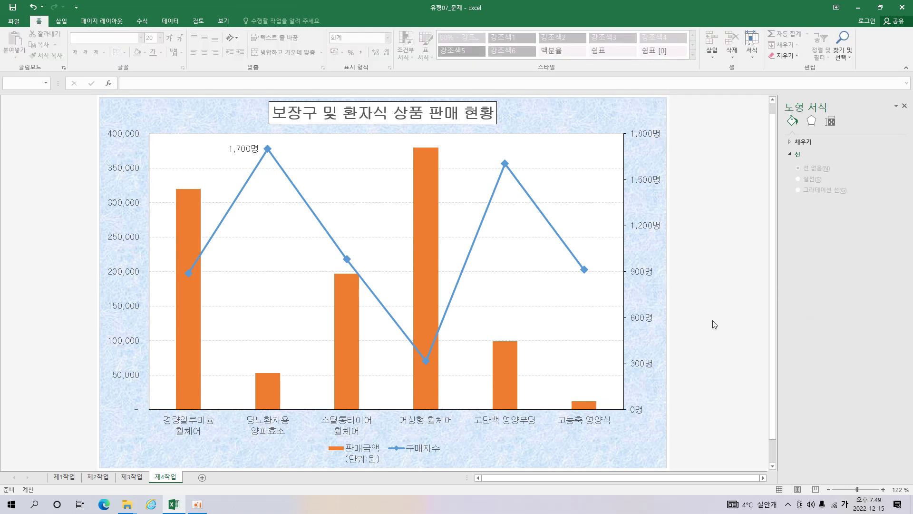
# Insert a rounded rectangular callout about 3.8 × 1.9 cm inside the chart, with its tail pointing at the 1,700명 marker.
pyautogui.click(61, 21)
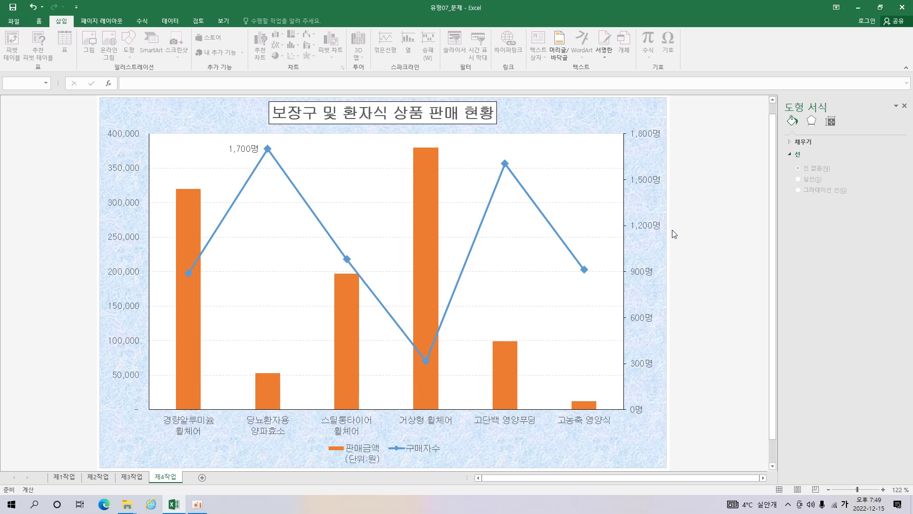
pyautogui.click(661, 238)
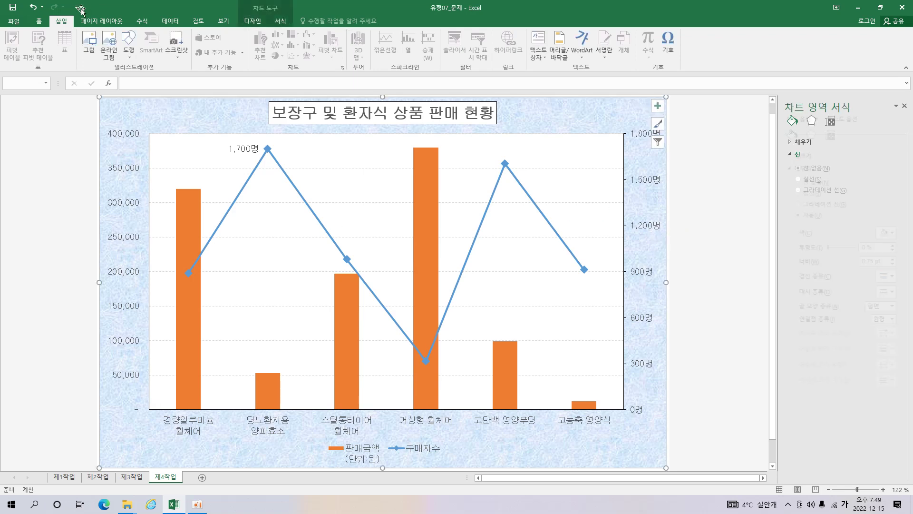
pyautogui.click(130, 47)
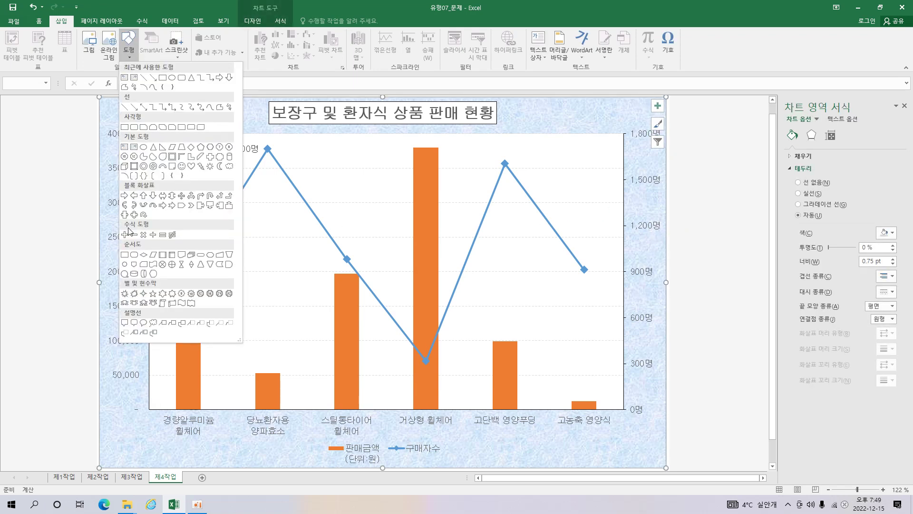
pyautogui.click(133, 323)
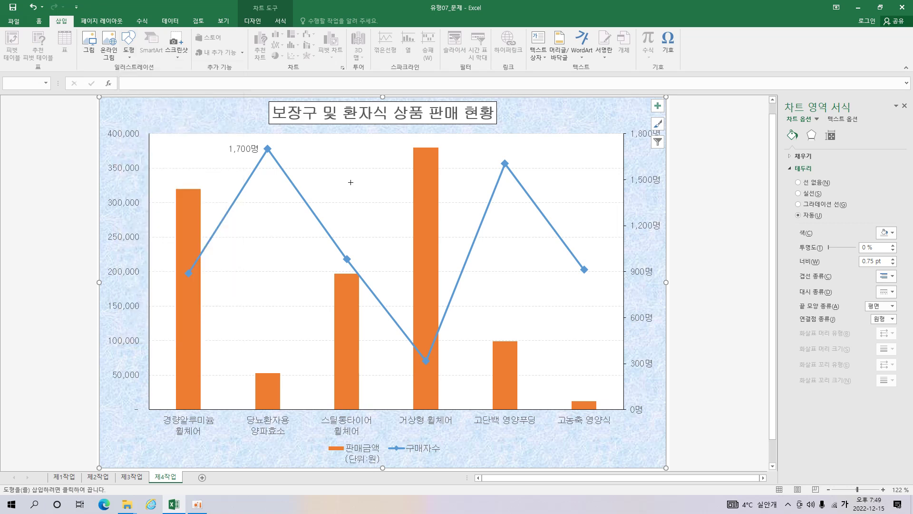
pyautogui.moveTo(317, 143)
pyautogui.mouseDown()
pyautogui.moveTo(334, 162)
pyautogui.moveTo(400, 184)
pyautogui.mouseUp()
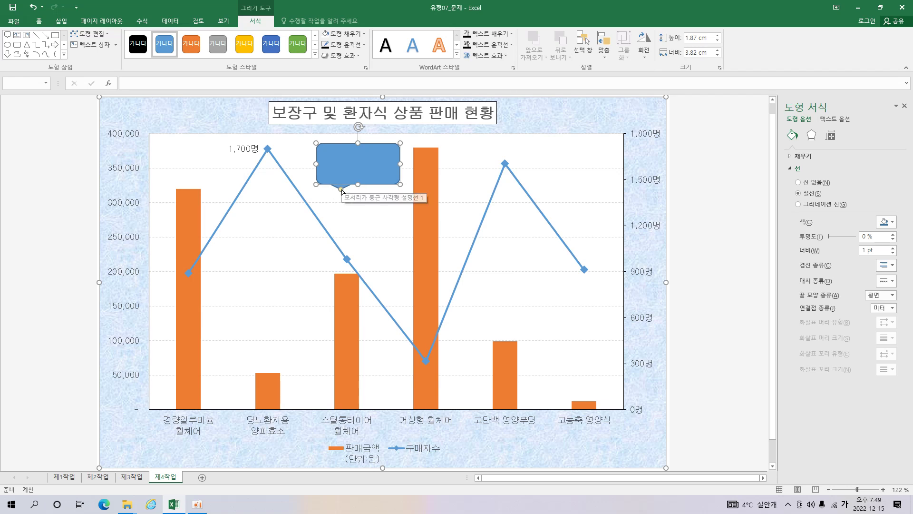
pyautogui.moveTo(341, 190); pyautogui.dragTo(285, 156)
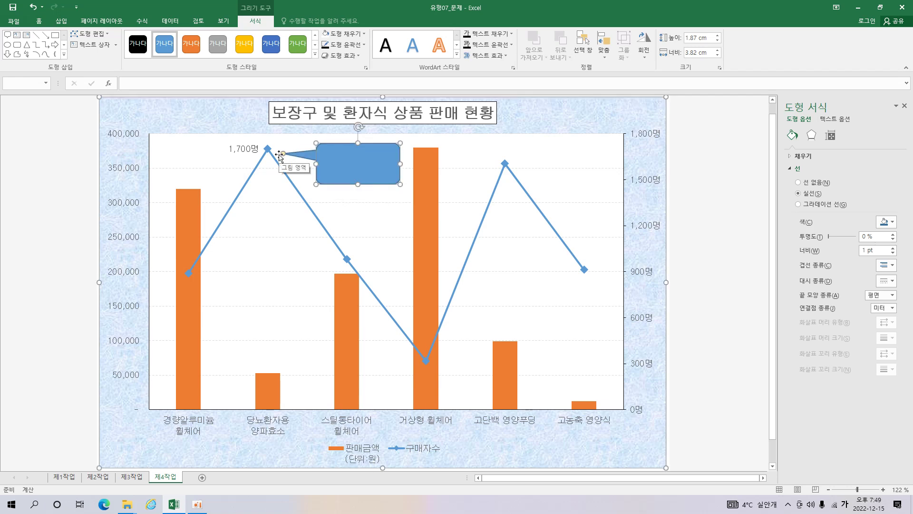
# Fill the callout with white and set its text to the 굴림 font in black.
pyautogui.click(347, 34)
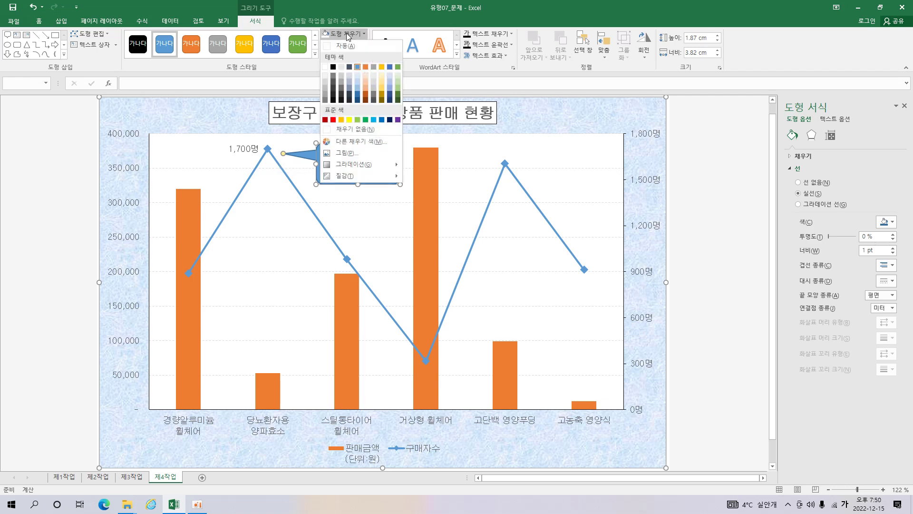
pyautogui.click(325, 67)
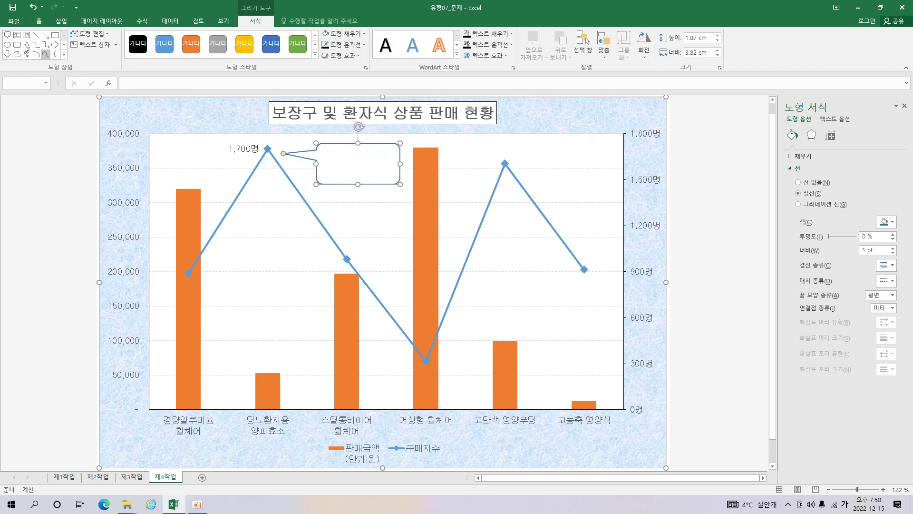
pyautogui.click(40, 22)
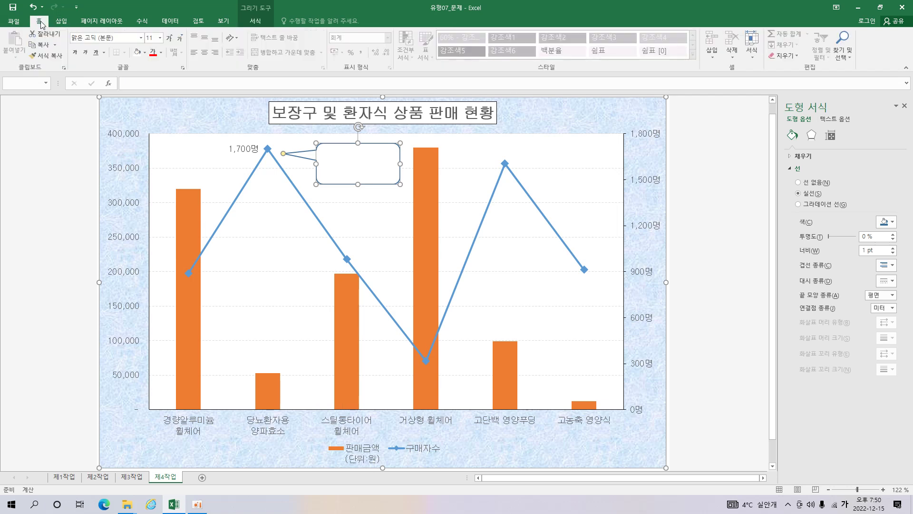
pyautogui.click(141, 37)
pyautogui.click(124, 123)
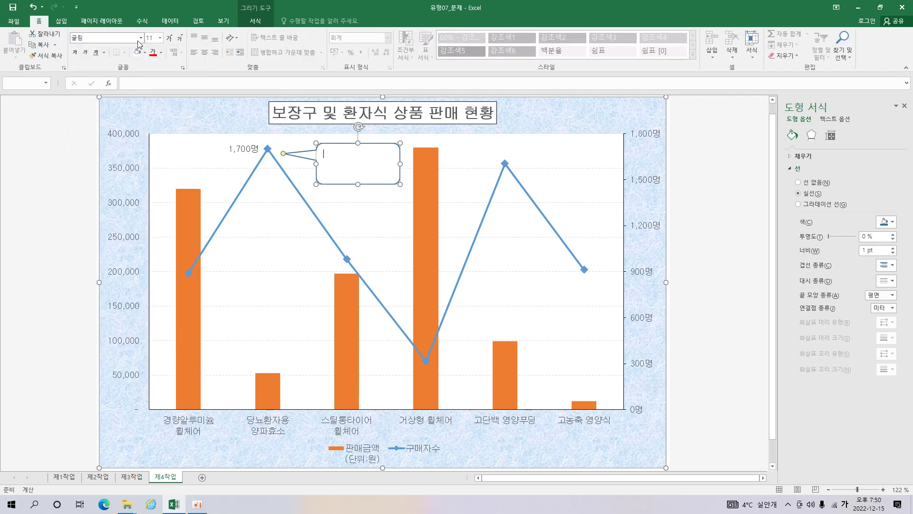
pyautogui.click(162, 53)
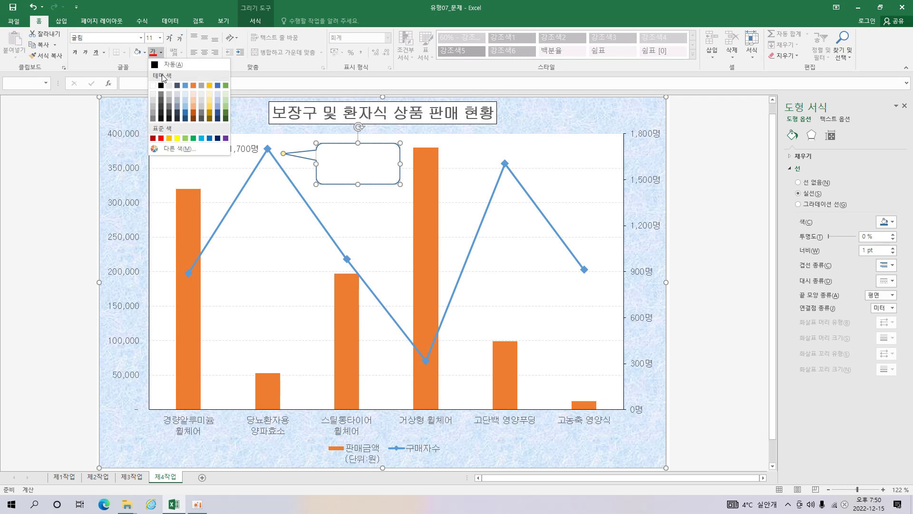
pyautogui.click(161, 87)
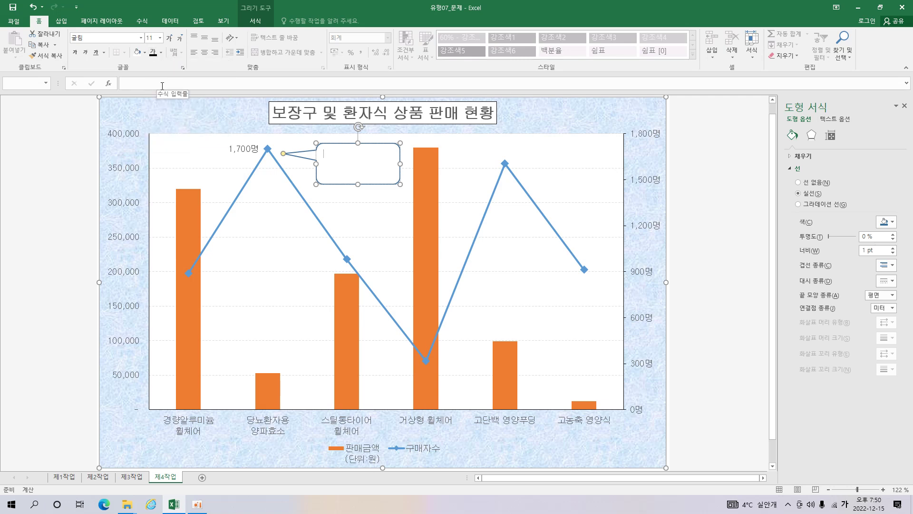
# Enter 인기상품 in the callout and centre the text vertically and horizontally.
pyautogui.write('임기사ㅍ')
pyautogui.click(206, 39)
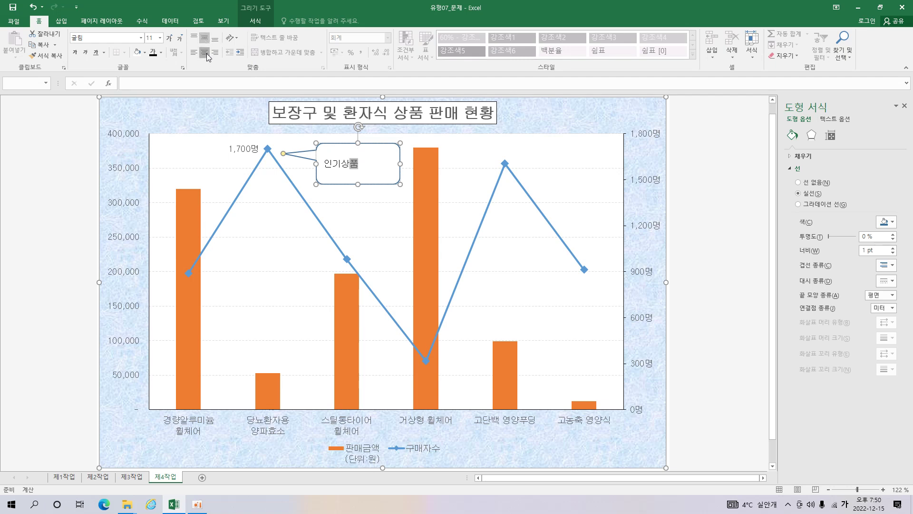
pyautogui.click(207, 55)
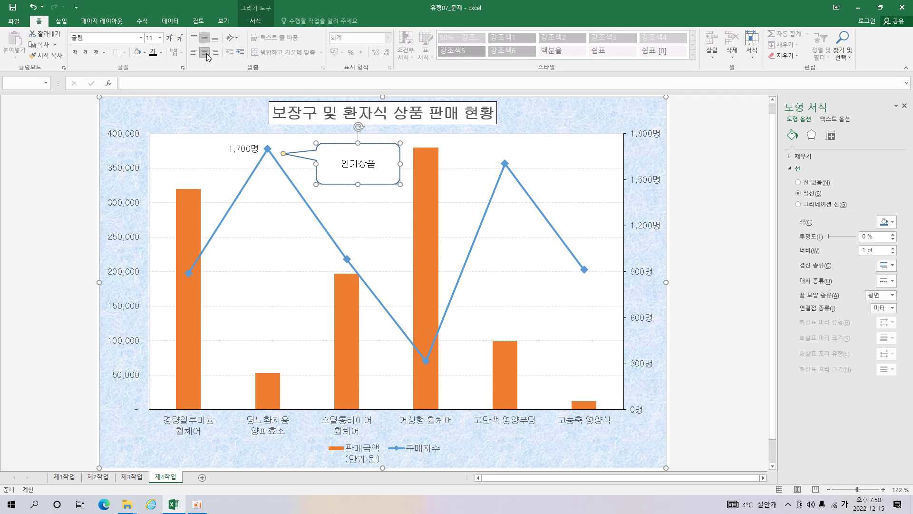
pyautogui.click(709, 348)
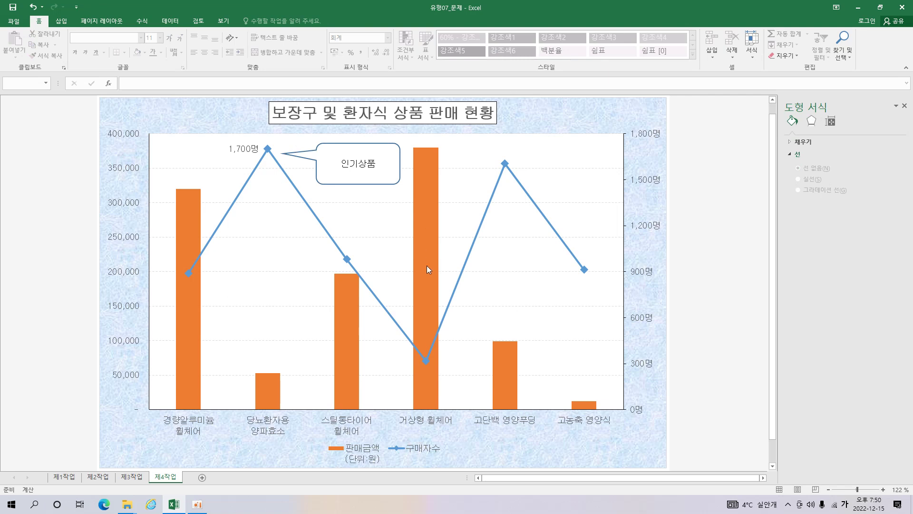
pyautogui.moveTo(421, 286)
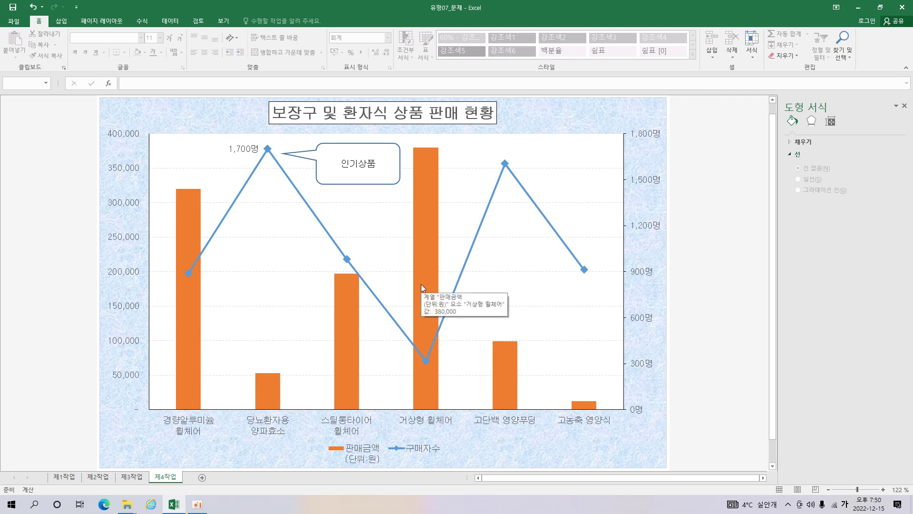
pyautogui.click(420, 285)
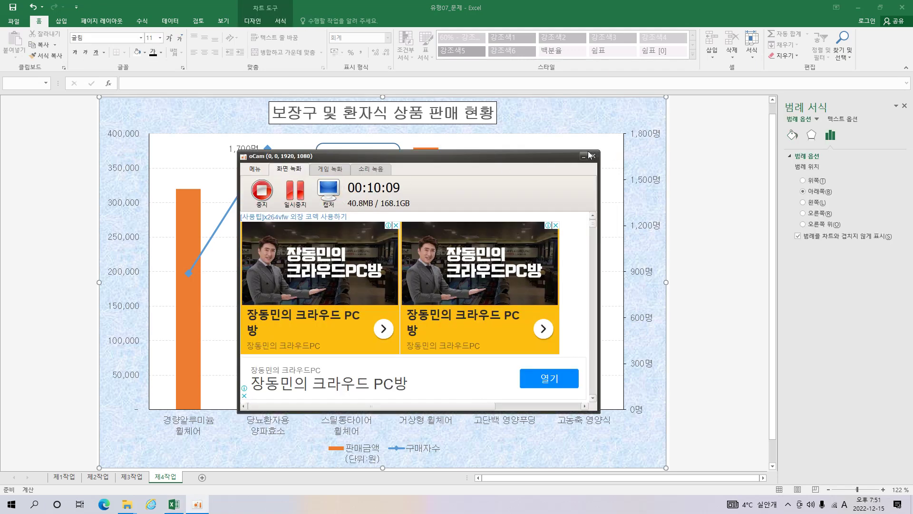
pyautogui.click(585, 157)
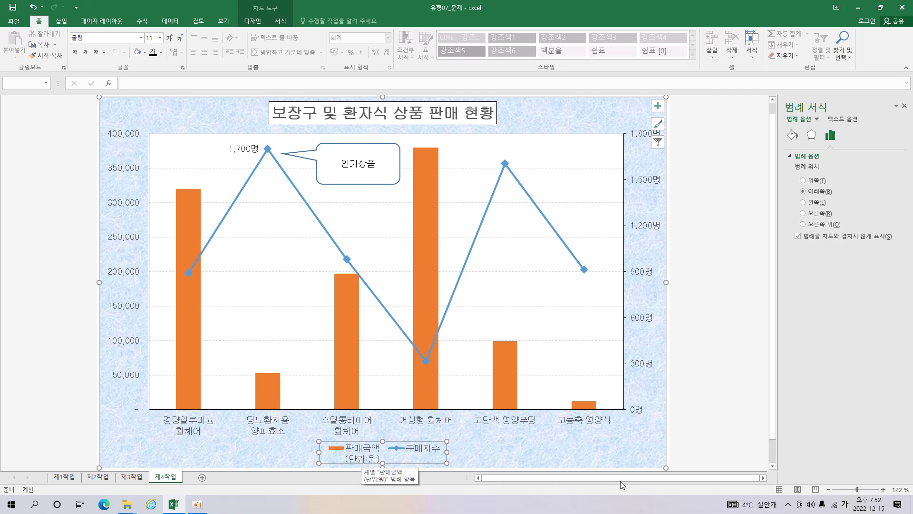
# Rename the sales amount series to 판매금액(단위:원) in the chart's data source so its legend entry has no line break.
pyautogui.click(369, 458)
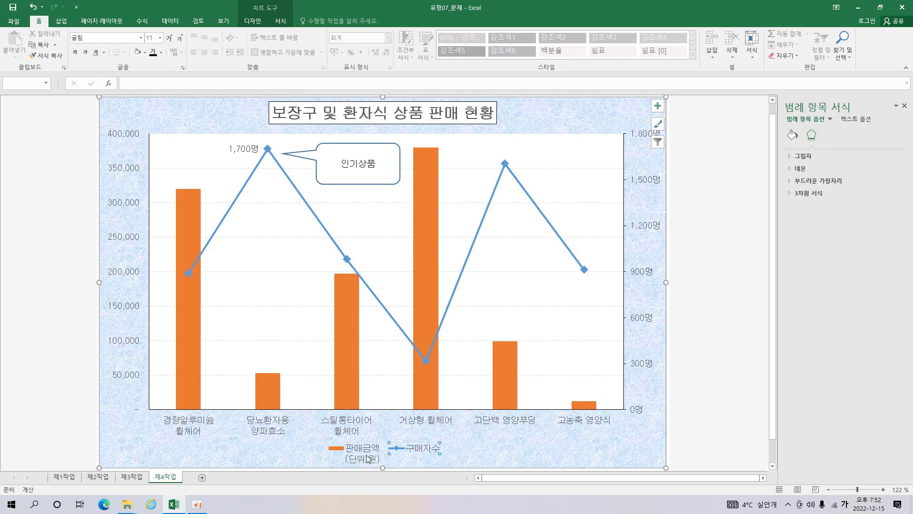
pyautogui.click(324, 457)
pyautogui.click(360, 455)
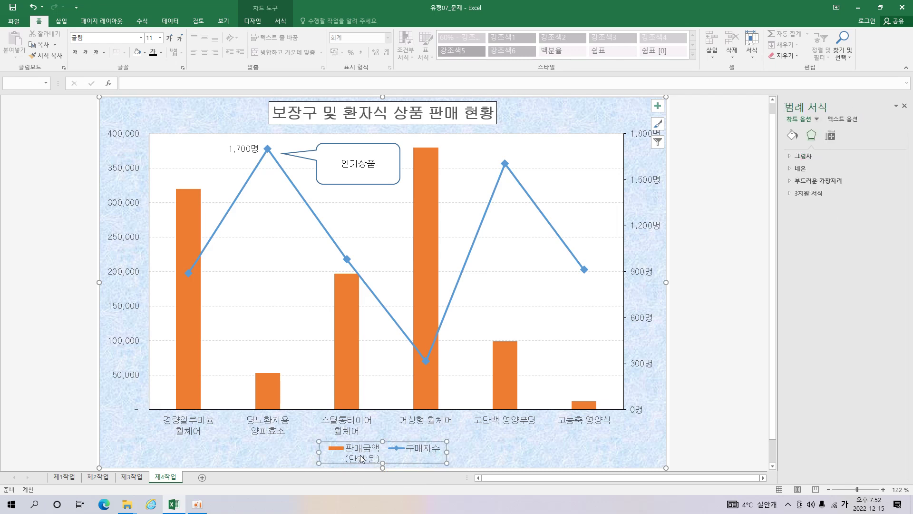
pyautogui.rightClick(360, 457)
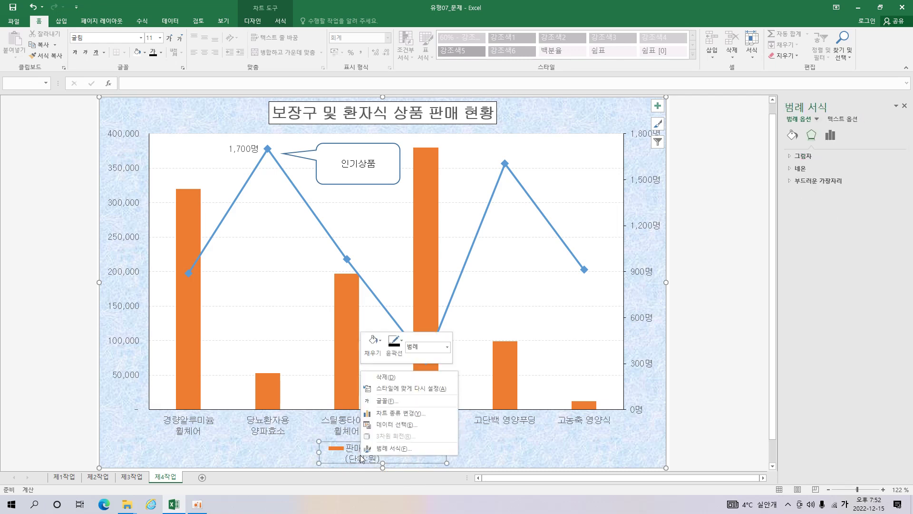
pyautogui.click(393, 425)
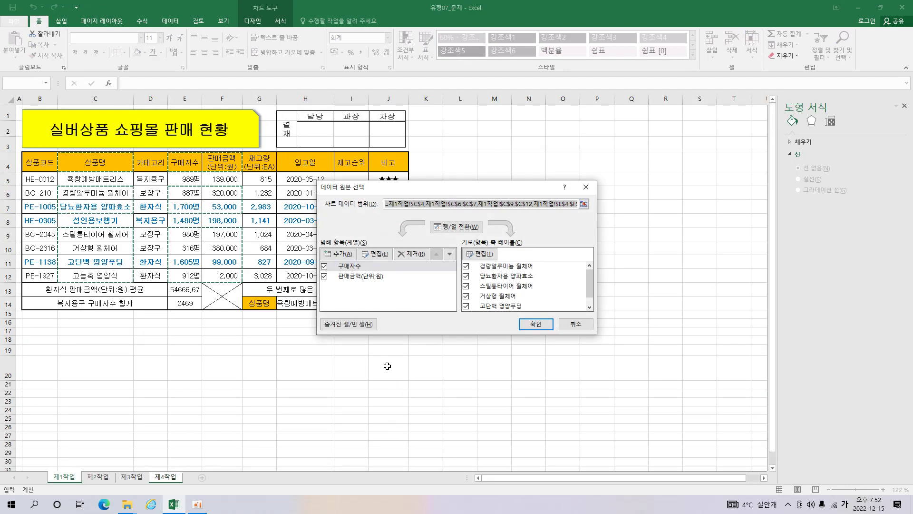
pyautogui.click(369, 278)
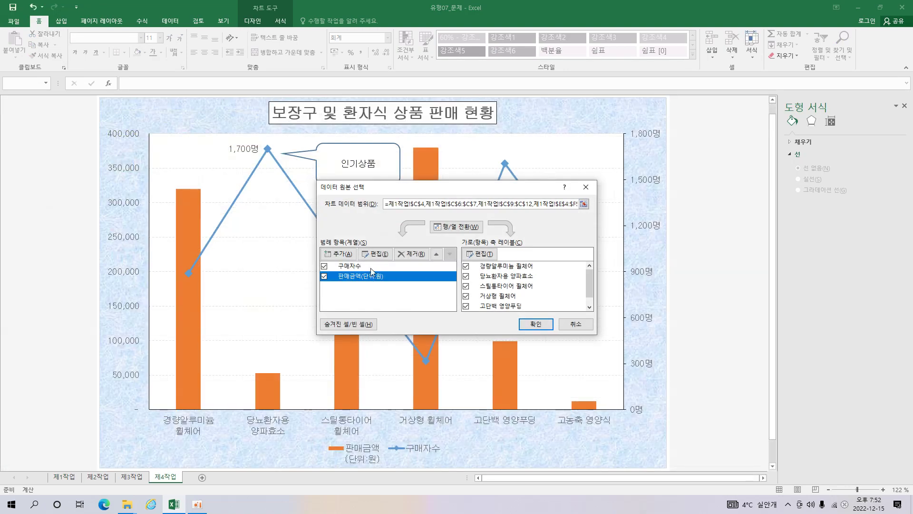
pyautogui.click(376, 255)
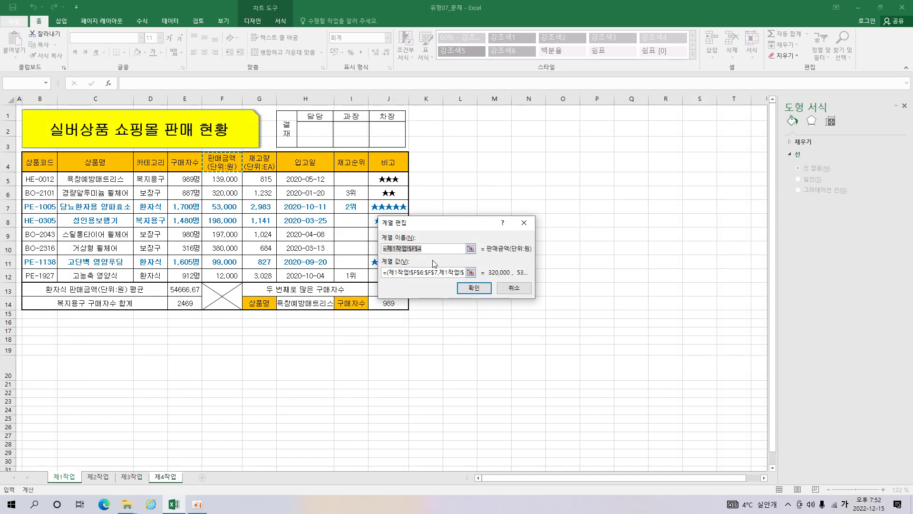
pyautogui.press('Delete')
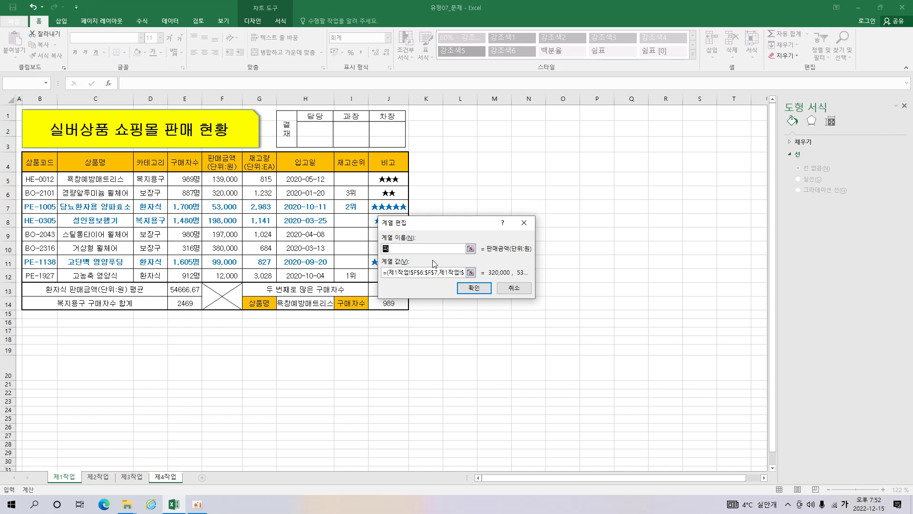
pyautogui.write('판ㅁ')
pyautogui.write('금ㅇ')
pyautogui.write('(단위:원')
pyautogui.click(474, 288)
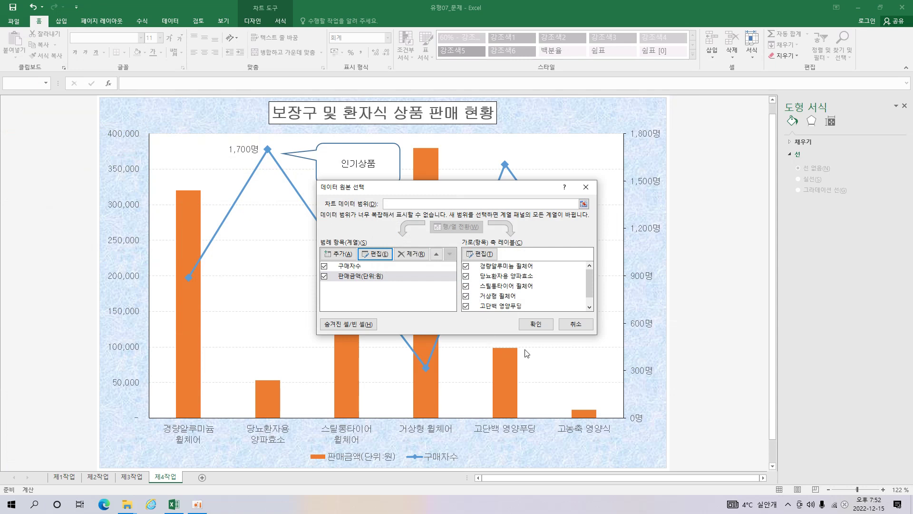
pyautogui.click(535, 324)
pyautogui.click(394, 459)
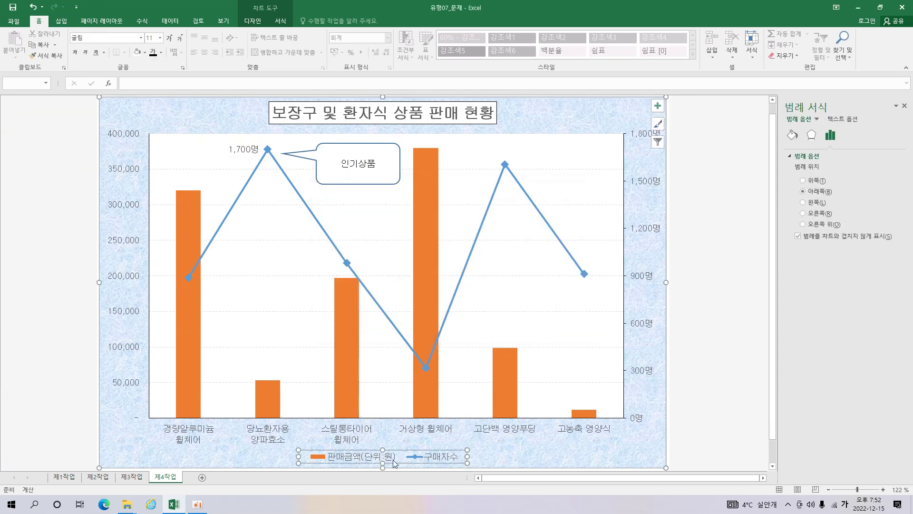